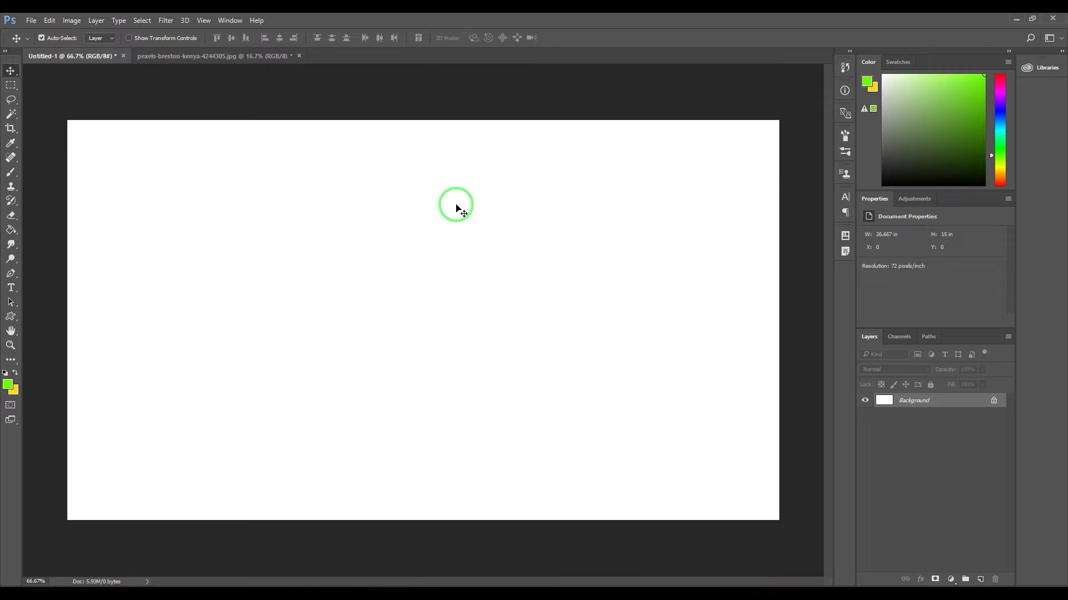
# Fill the blank canvas solid blue (1200ff) using the Paint Bucket with Foreground as the source
pyautogui.click(8, 384)
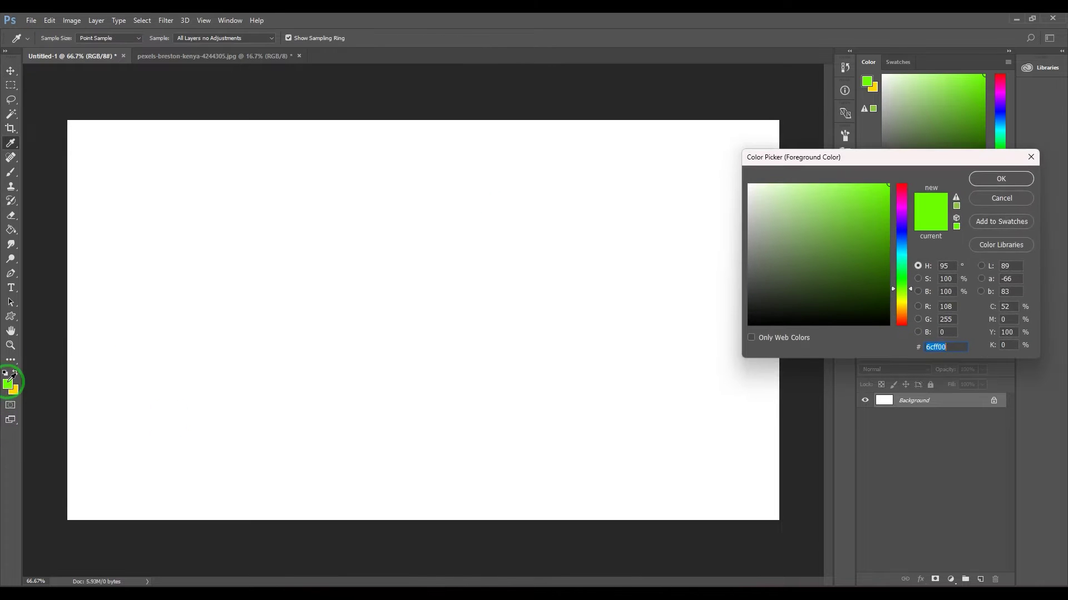
pyautogui.click(899, 230)
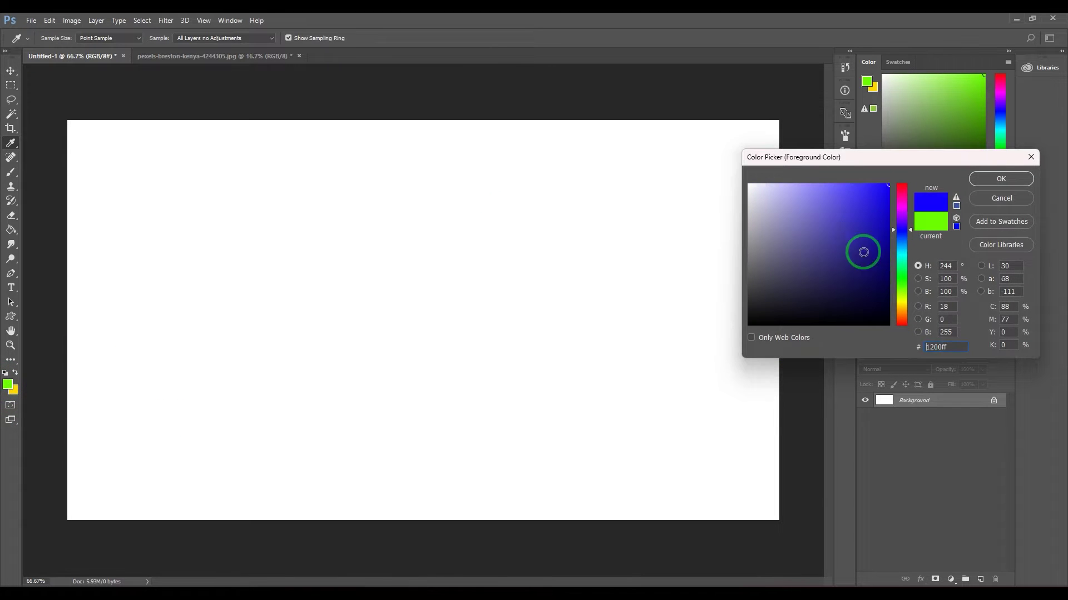
pyautogui.click(983, 179)
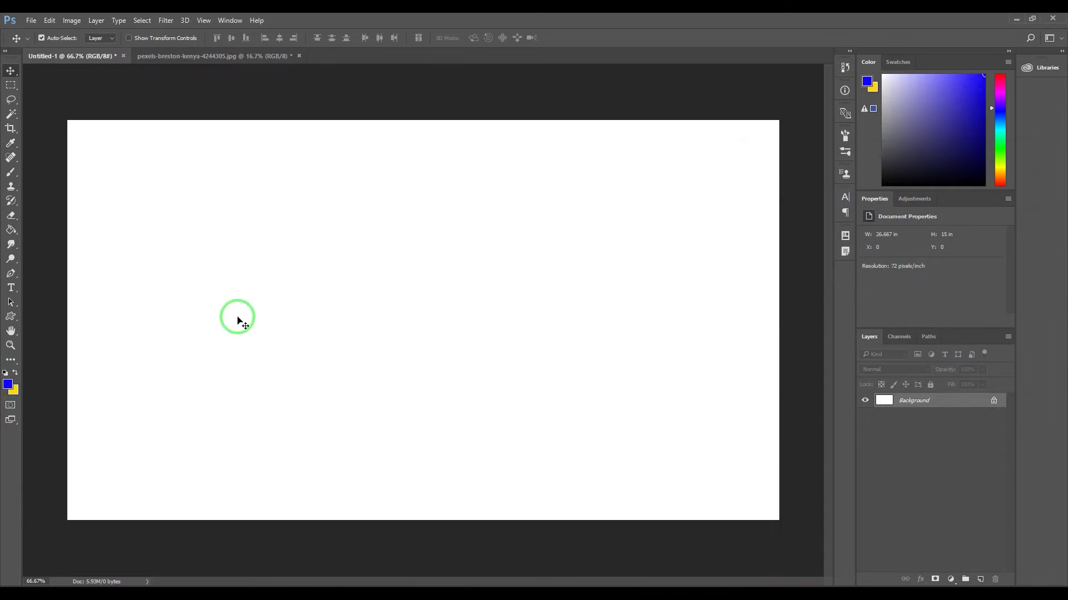
pyautogui.click(11, 230)
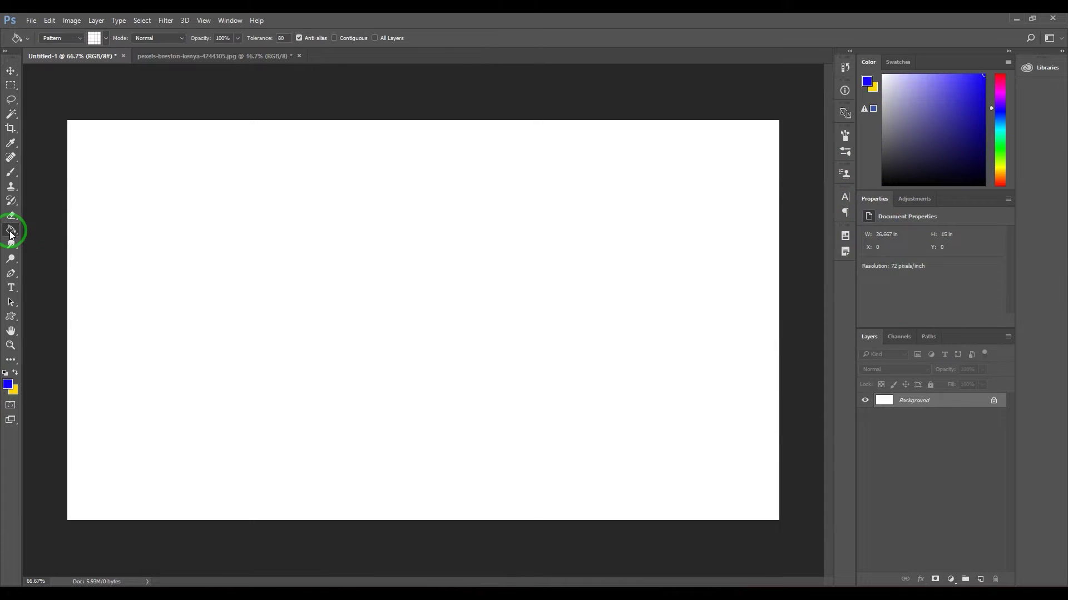
pyautogui.click(58, 38)
pyautogui.click(62, 49)
pyautogui.click(220, 220)
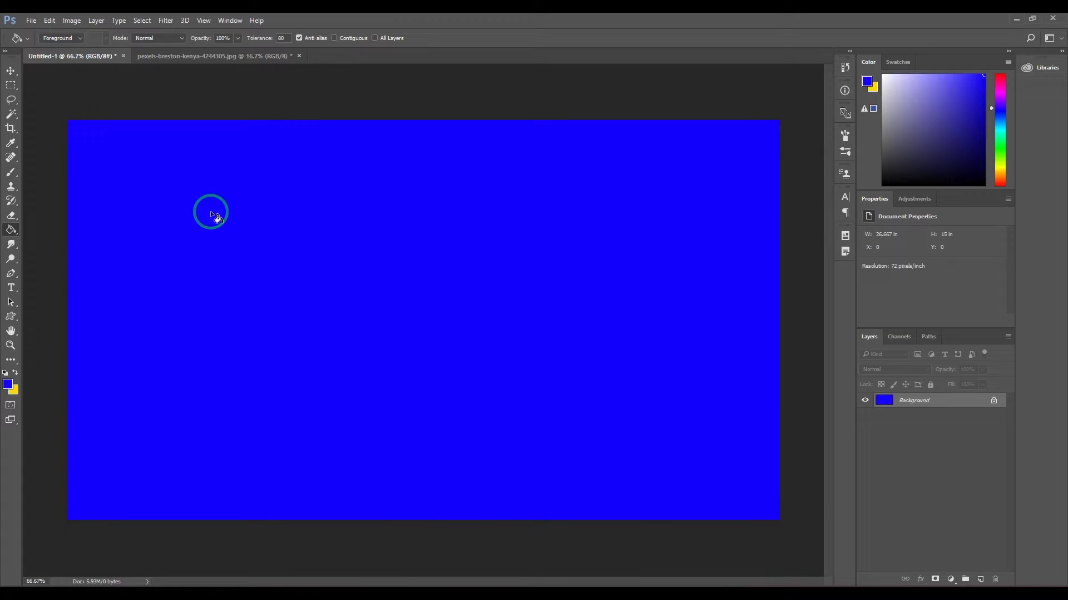
# Make bright green the foreground colour and refill the canvas with it
pyautogui.click(9, 388)
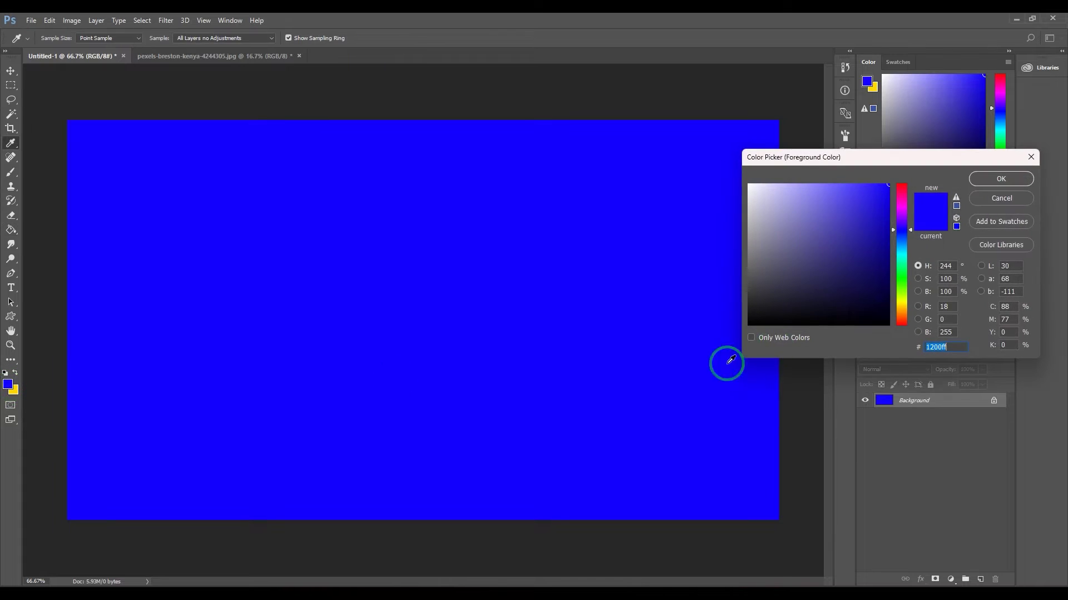
pyautogui.click(902, 289)
pyautogui.click(985, 179)
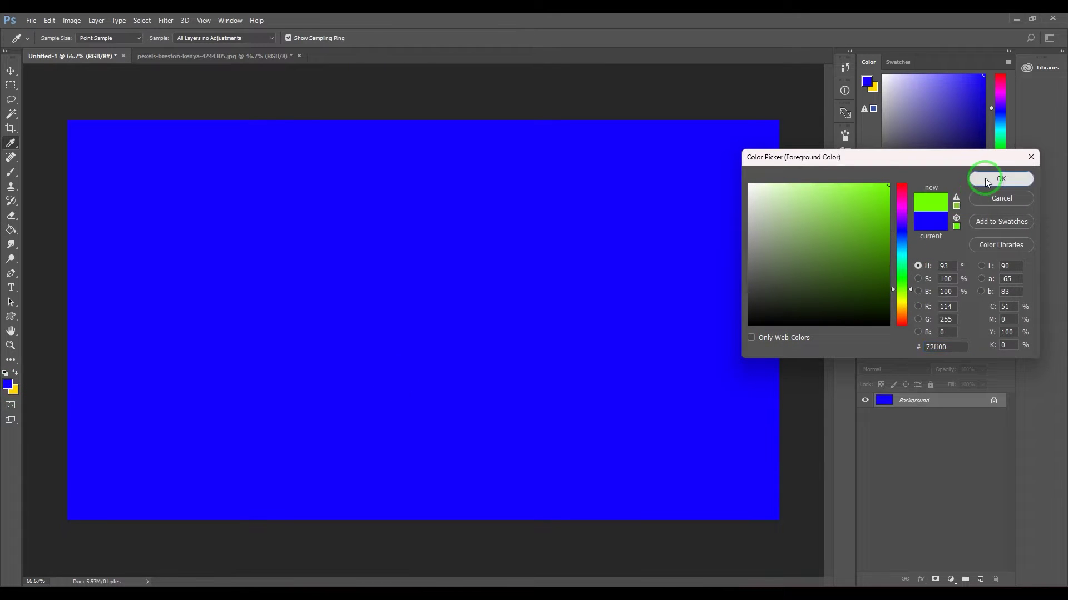
pyautogui.click(445, 268)
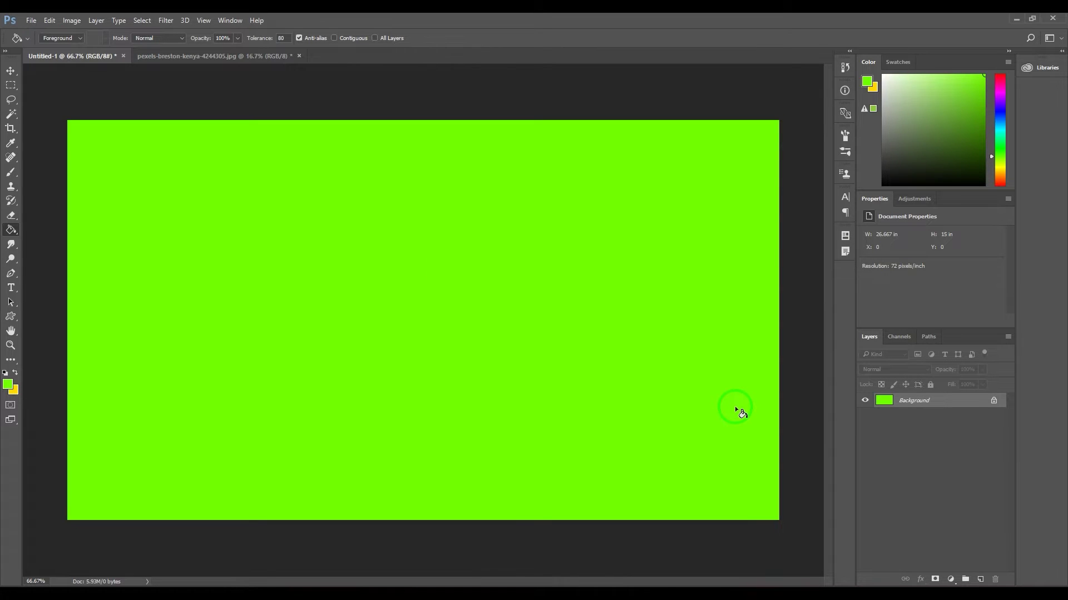
# Undo the green fill and marquee a large rectangle inset from the canvas edges
pyautogui.hotkey('ctrl', 'z')
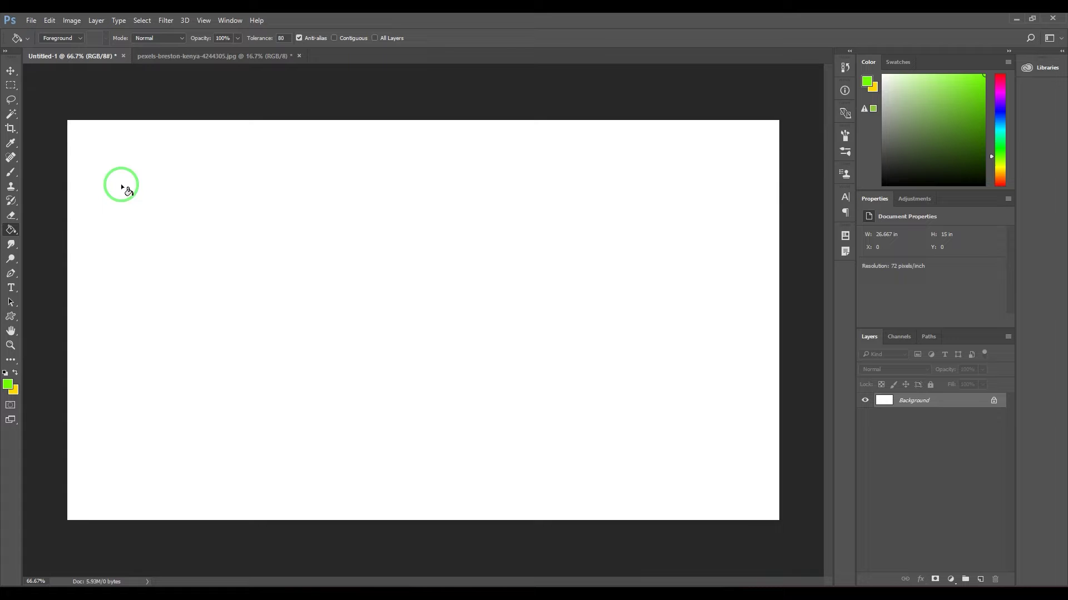
pyautogui.click(11, 86)
pyautogui.moveTo(117, 162)
pyautogui.mouseDown()
pyautogui.moveTo(497, 399)
pyautogui.moveTo(740, 477)
pyautogui.mouseUp()
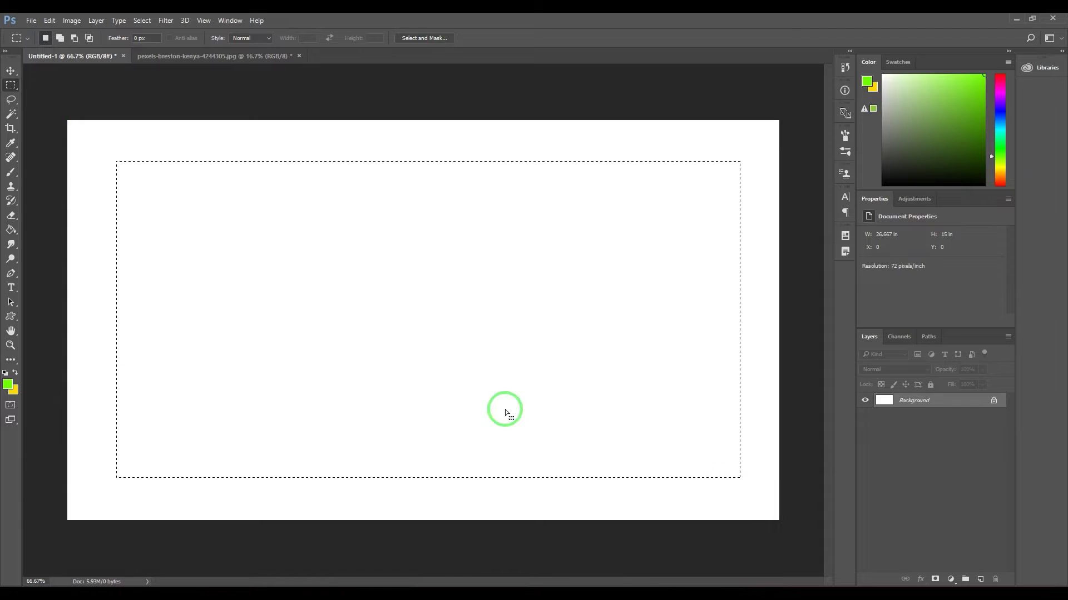
# Test-fill the rectangular selection green with the Paint Bucket, then undo it
pyautogui.click(11, 230)
pyautogui.click(282, 291)
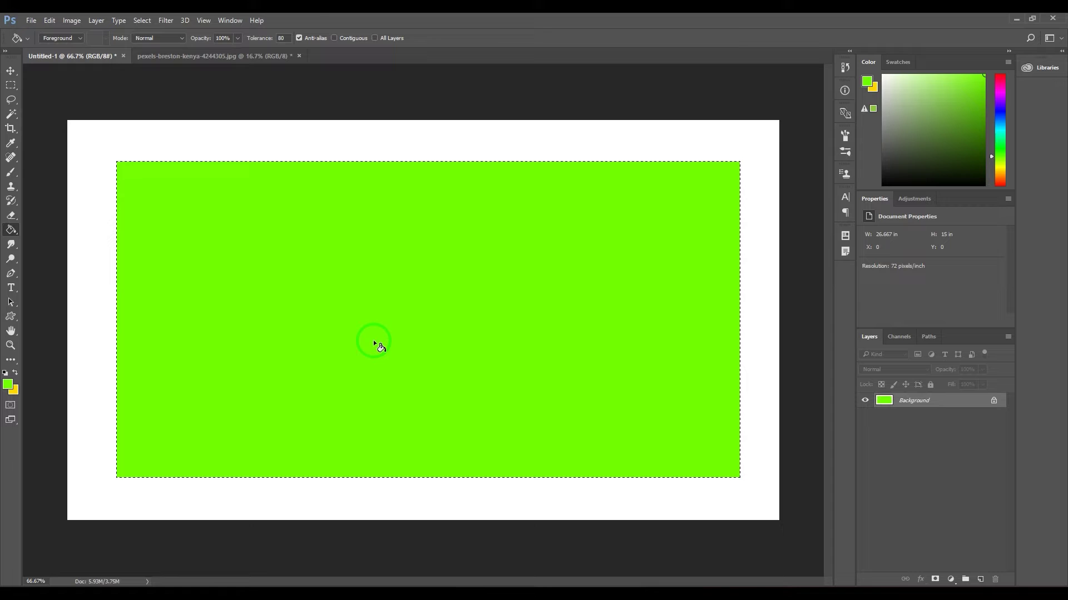
pyautogui.hotkey('ctrl', 'z')
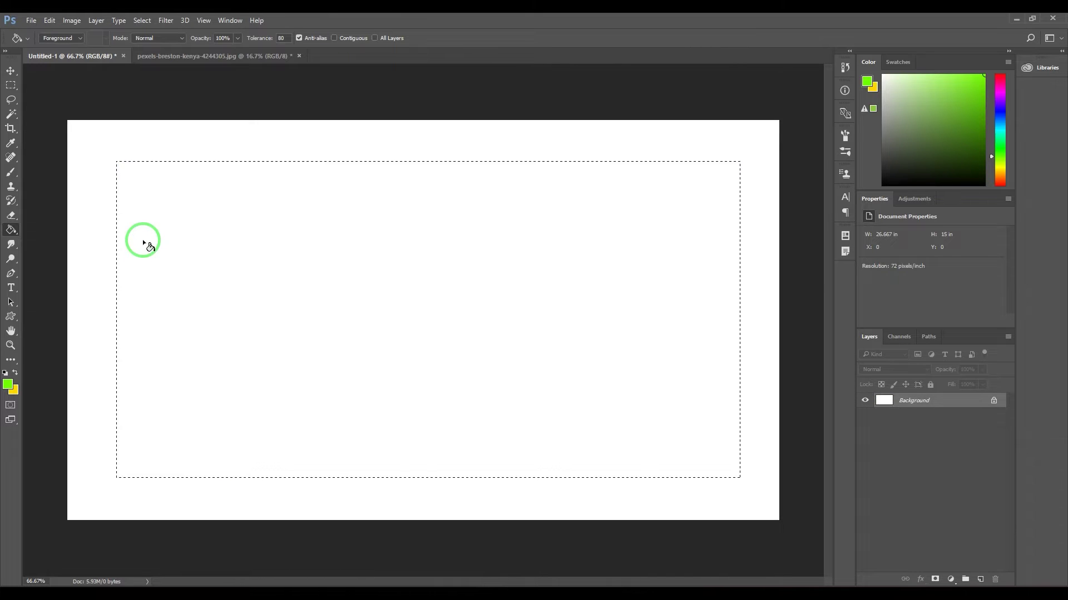
# Lasso a freehand blob, fill it green, then undo the fill and deselect
pyautogui.click(11, 100)
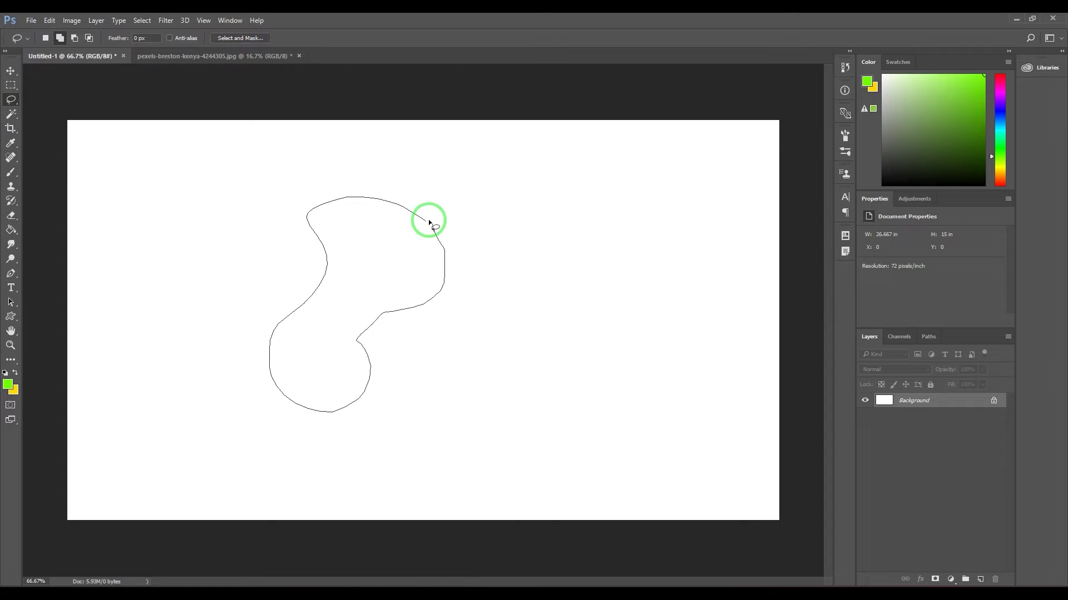
pyautogui.moveTo(429, 222); pyautogui.dragTo(422, 231)
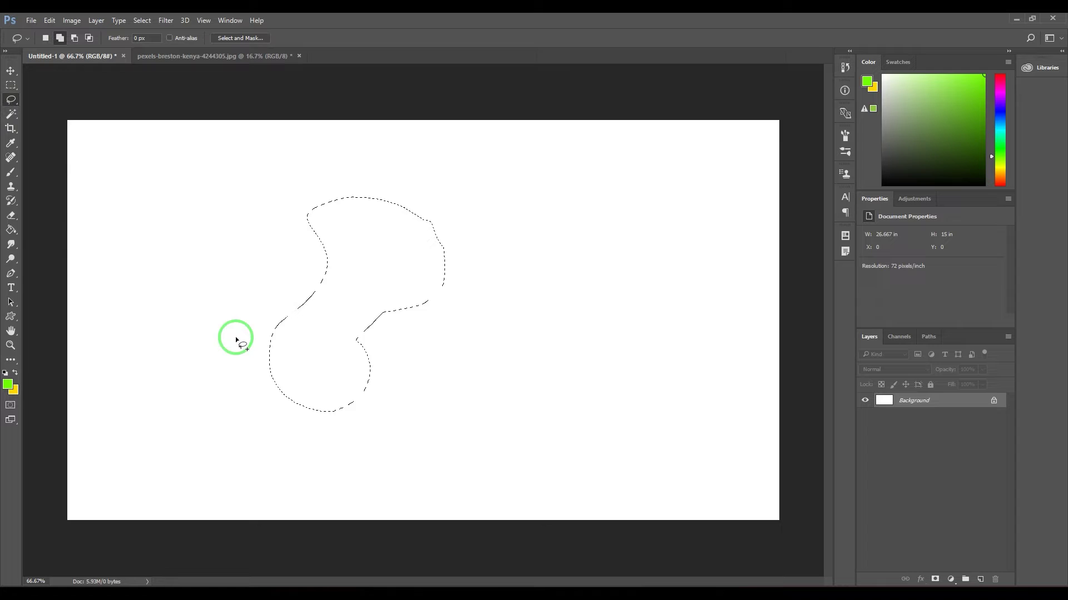
pyautogui.click(11, 229)
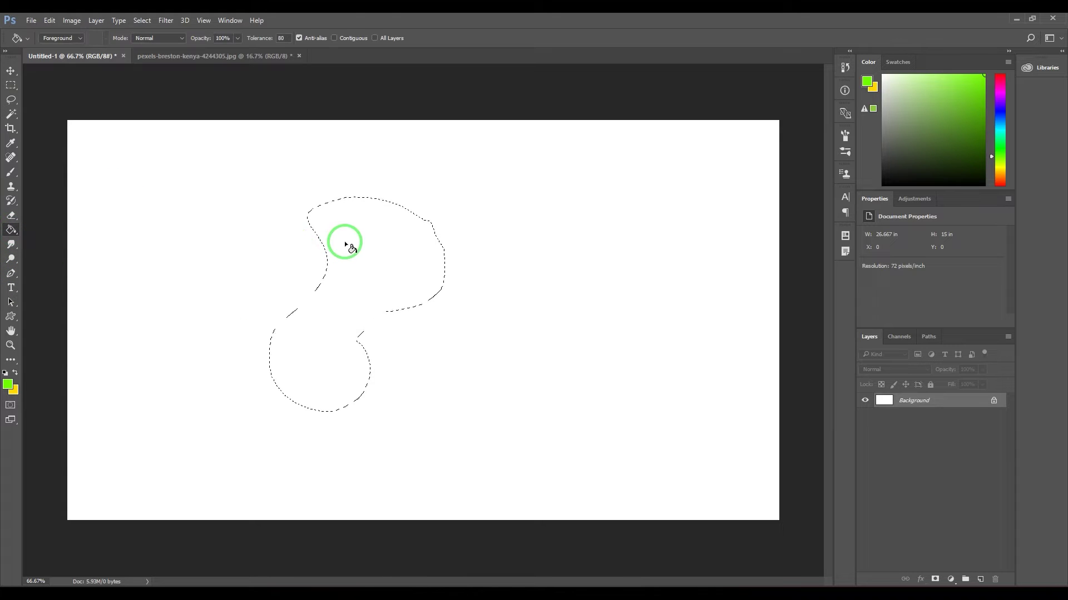
pyautogui.click(345, 243)
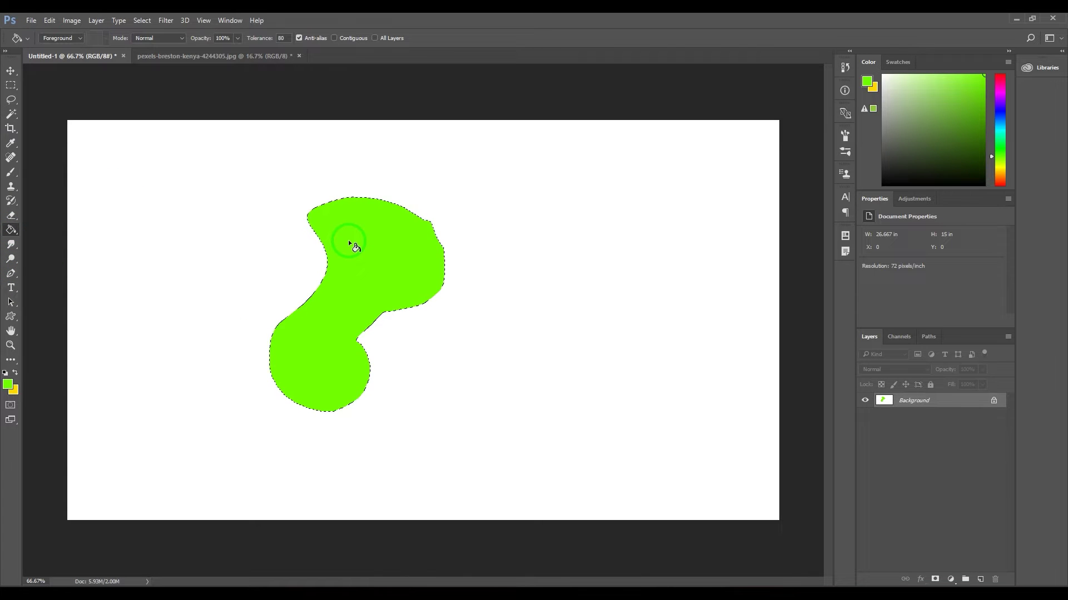
pyautogui.hotkey('ctrl', 'z')
pyautogui.hotkey('ctrl', 'd')
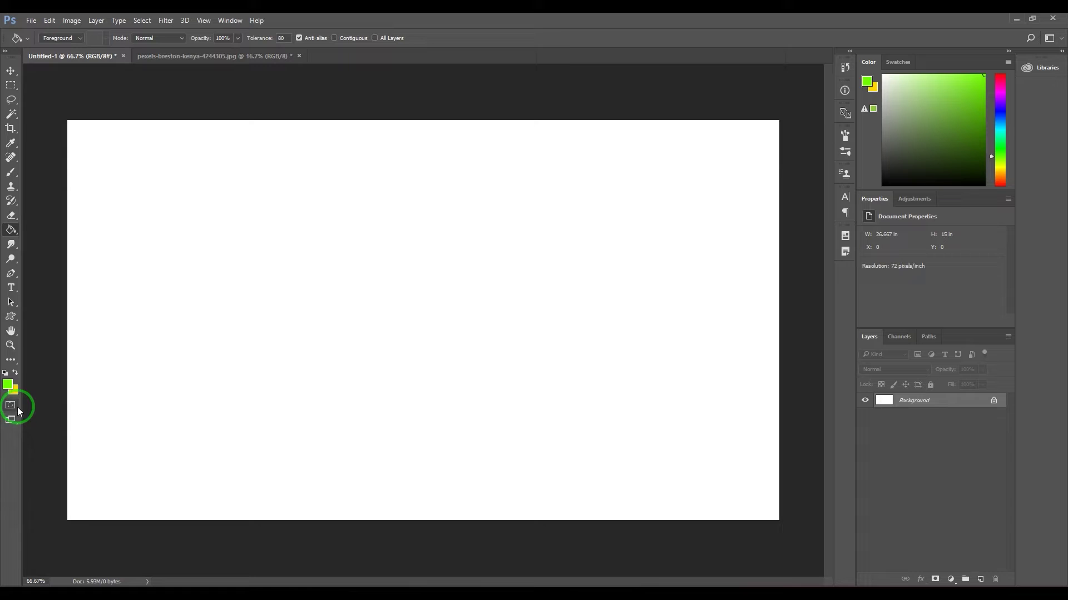
# Marquee a box left of centre and test-fill it green, then yellow, undoing each
pyautogui.click(10, 85)
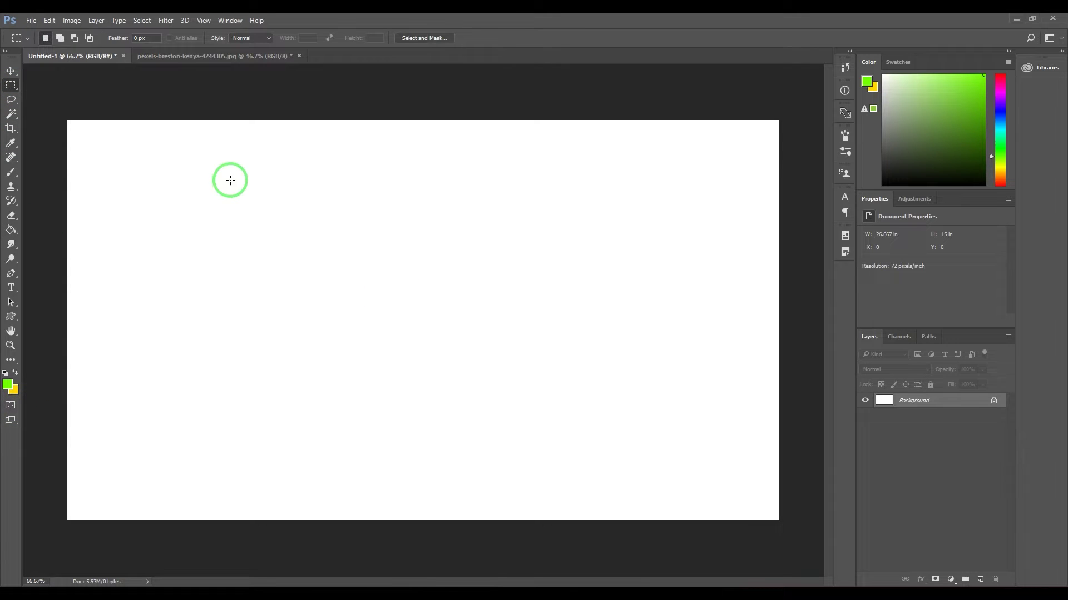
pyautogui.moveTo(232, 179); pyautogui.dragTo(548, 434)
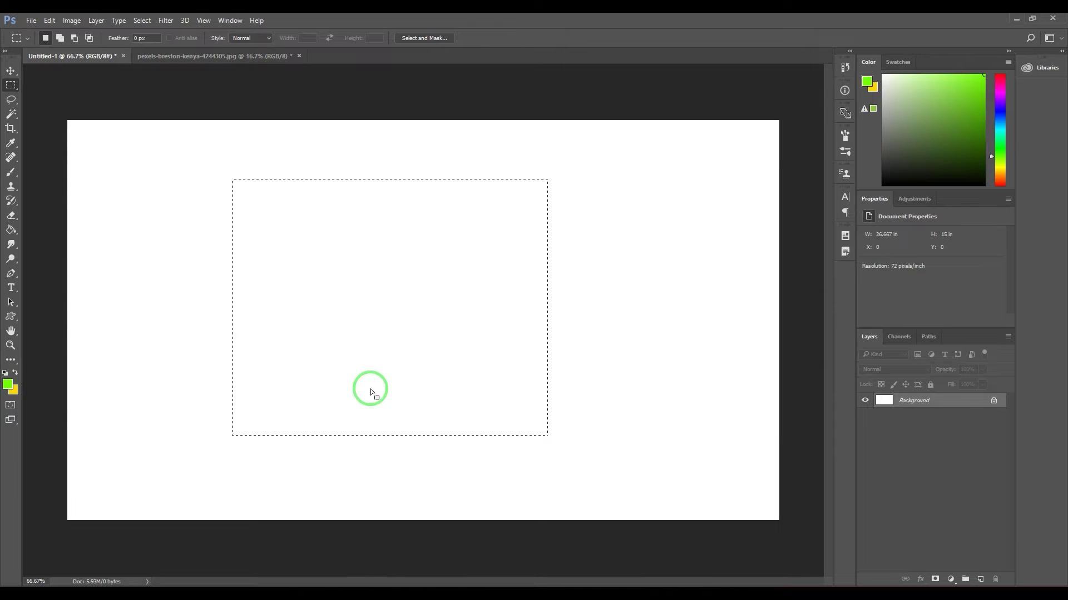
pyautogui.hotkey('alt', 'BackSpace')
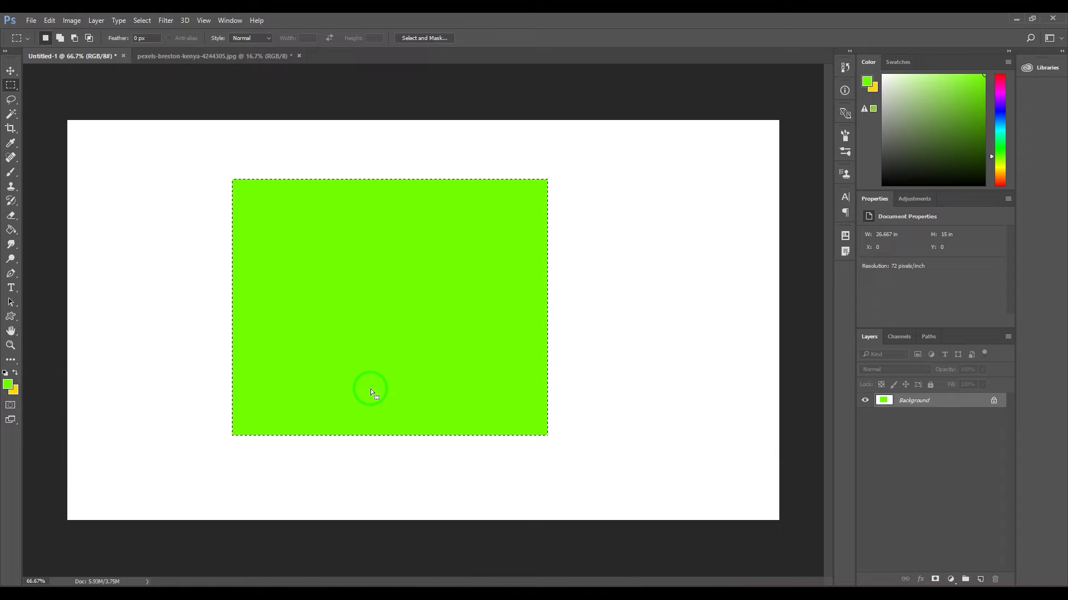
pyautogui.hotkey('ctrl', 'z')
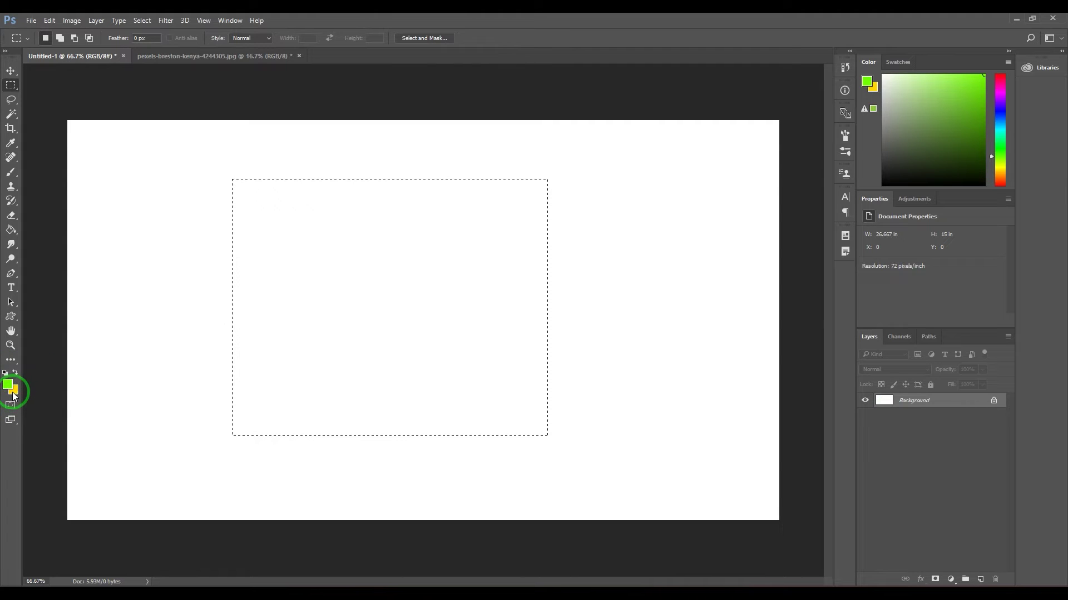
pyautogui.hotkey('ctrl', 'BackSpace')
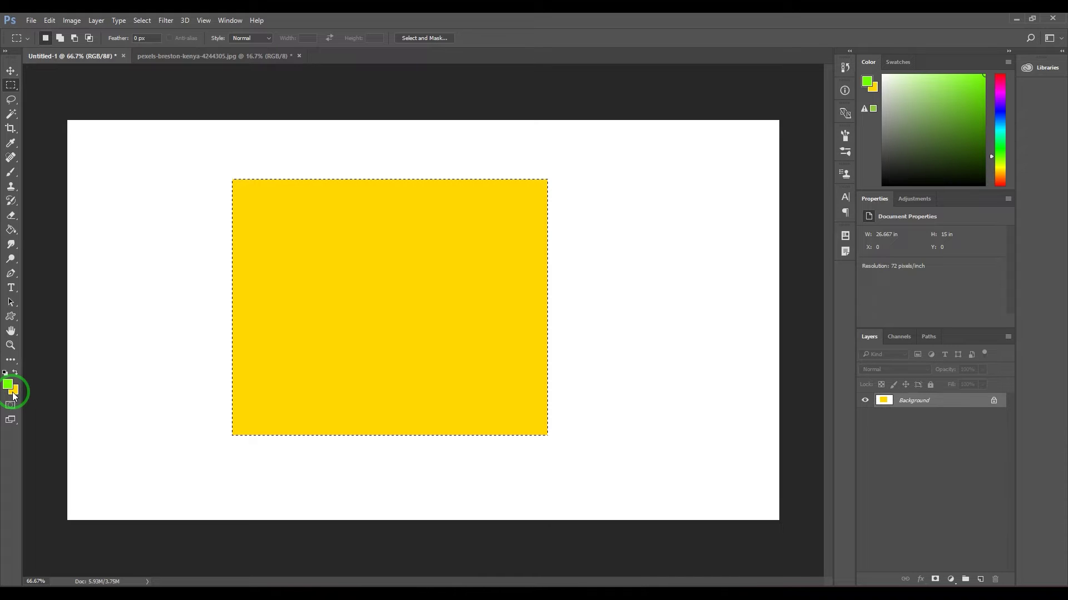
pyautogui.hotkey('ctrl', 'z')
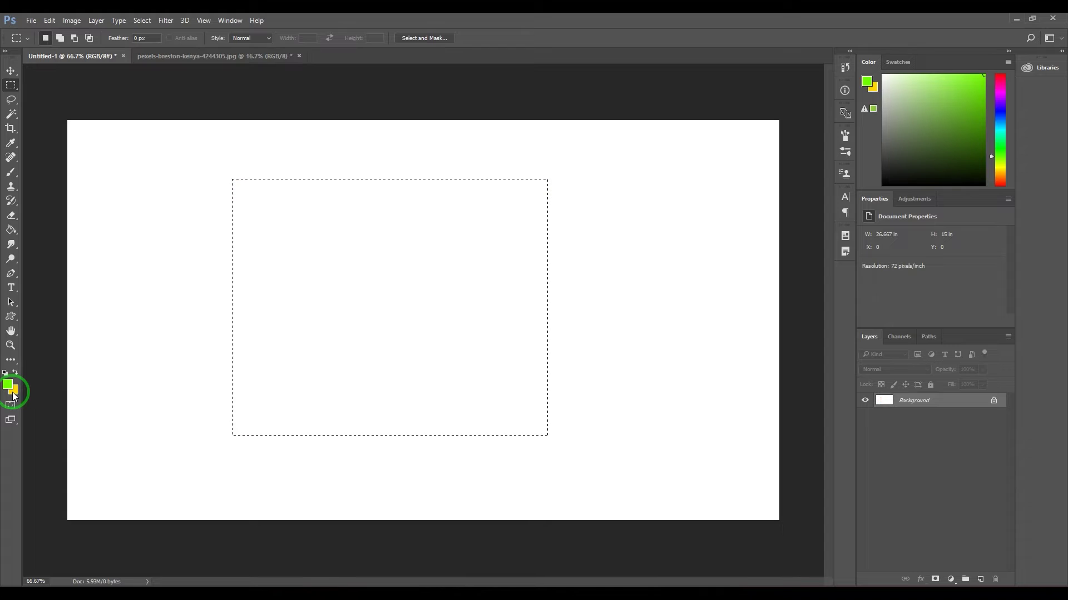
# Fill the rectangle green from the foreground colour, then undo it
pyautogui.click(13, 235)
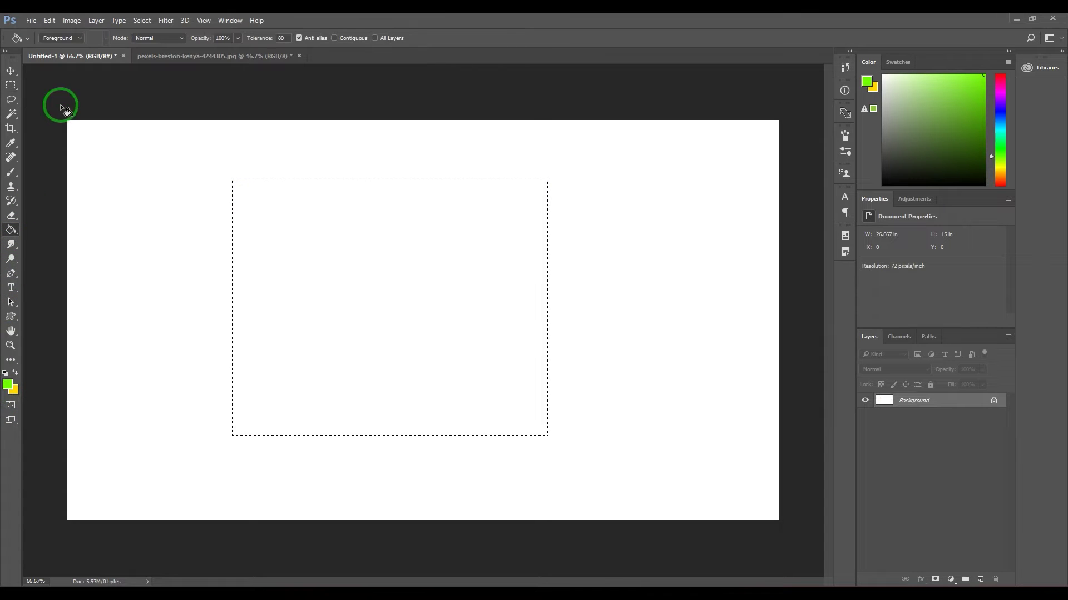
pyautogui.click(74, 39)
pyautogui.click(73, 48)
pyautogui.click(338, 227)
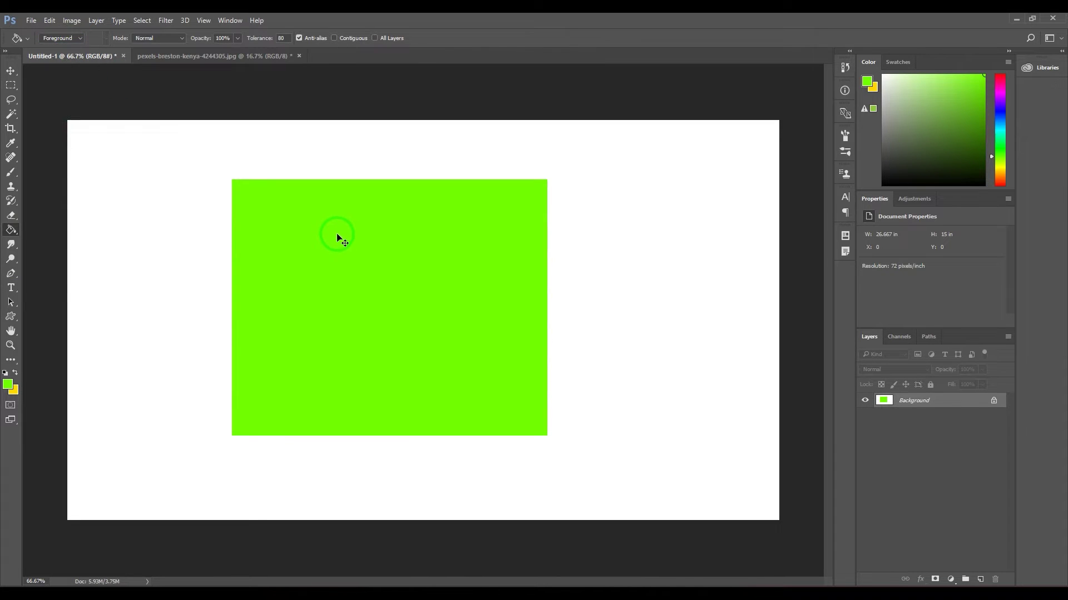
pyautogui.hotkey('ctrl', 'z')
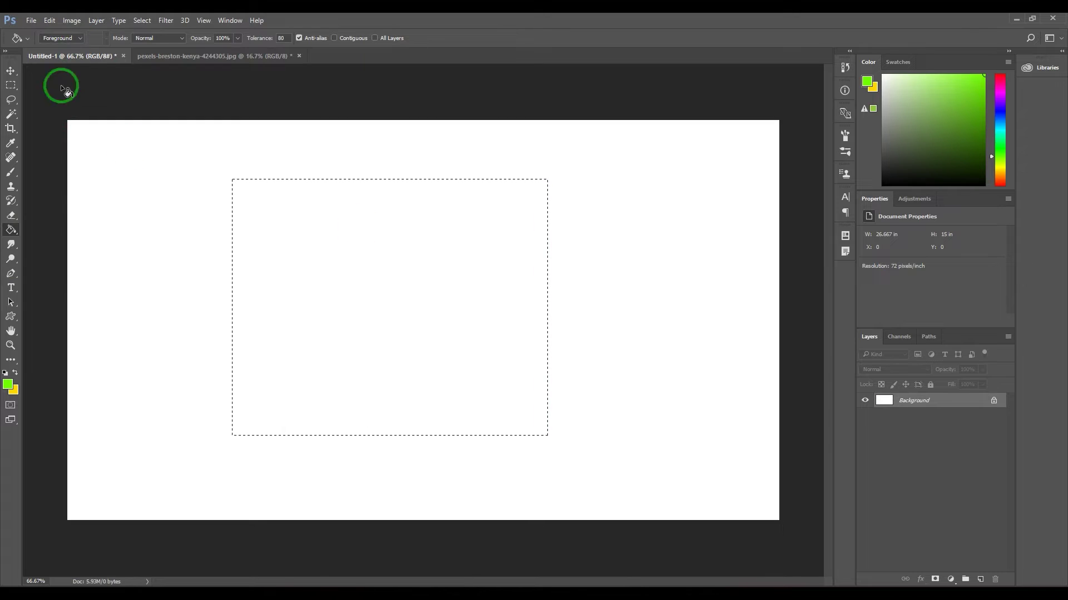
# Switch the fill source to Pattern, choose the grid pattern, and fill the rectangle
pyautogui.click(60, 38)
pyautogui.click(65, 51)
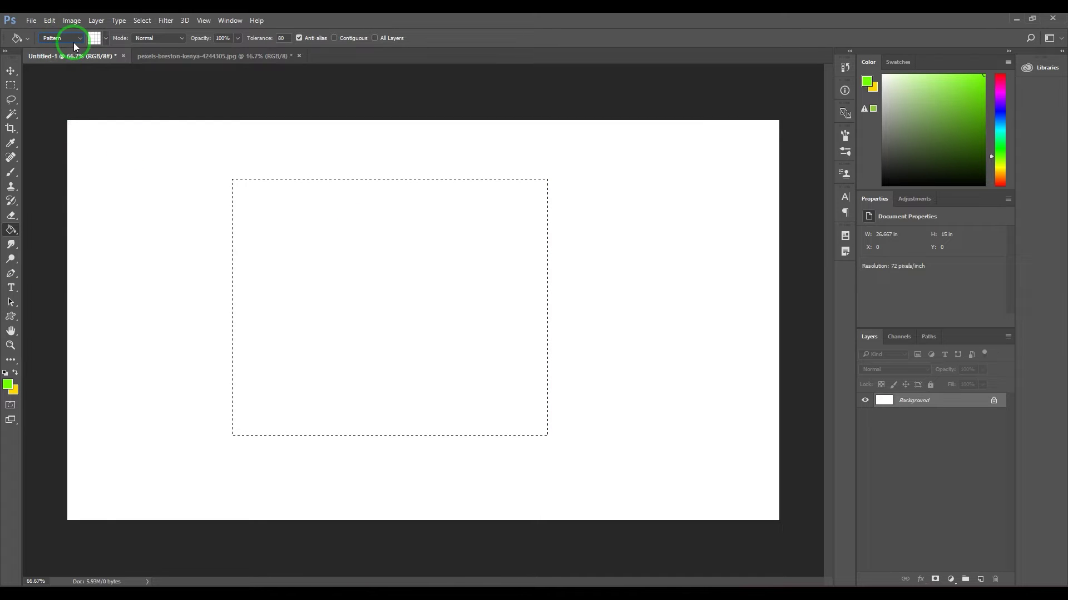
pyautogui.click(95, 39)
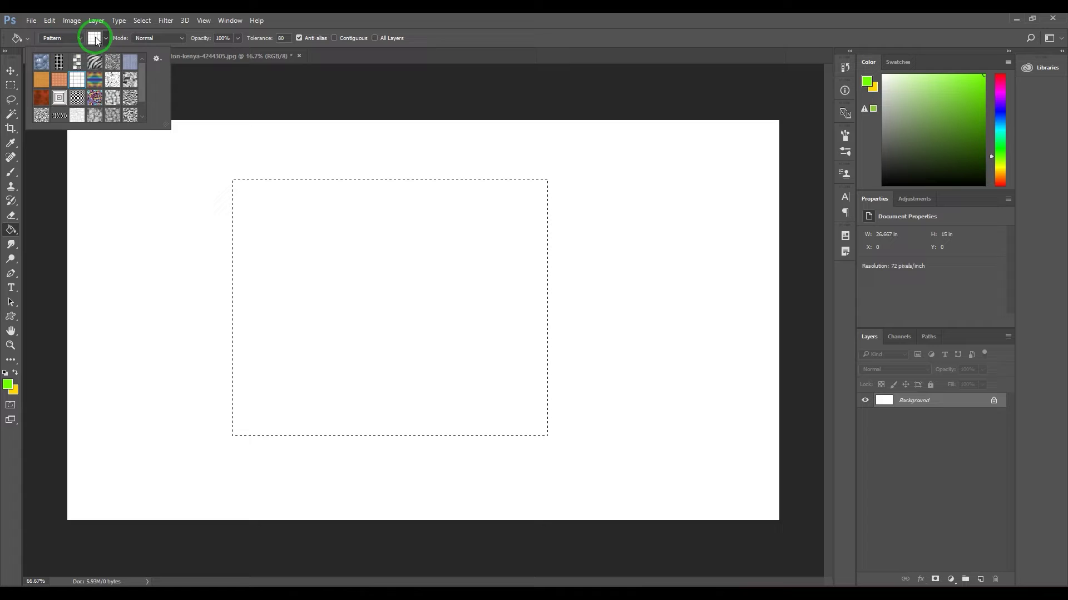
pyautogui.click(81, 79)
pyautogui.click(319, 20)
pyautogui.click(369, 283)
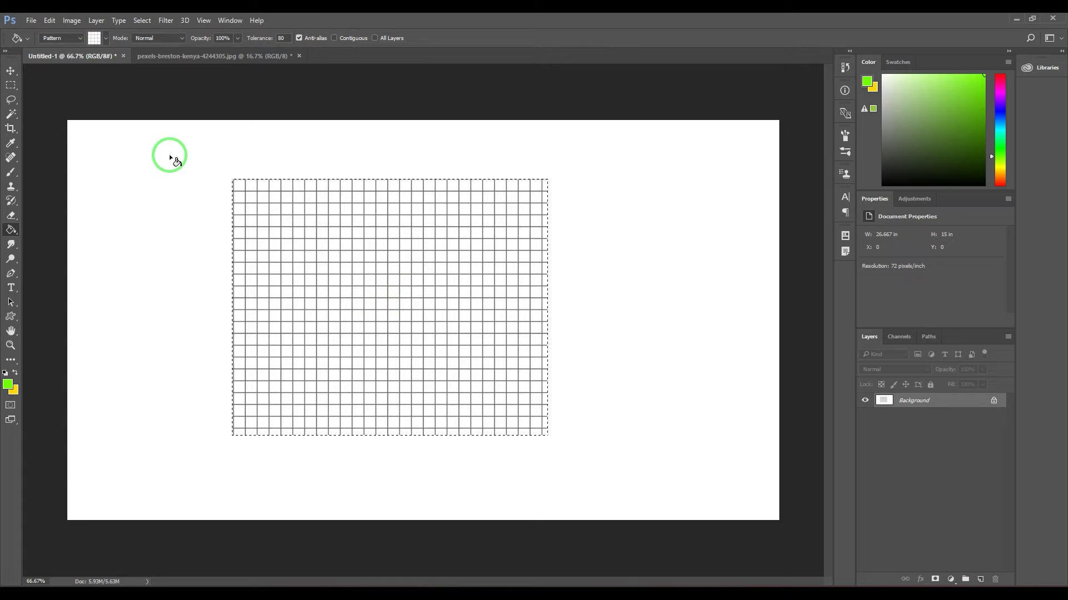
# Undo the grid pattern fill and set the Paint Bucket source back to Foreground
pyautogui.hotkey('ctrl', 'z')
pyautogui.rightClick(356, 245)
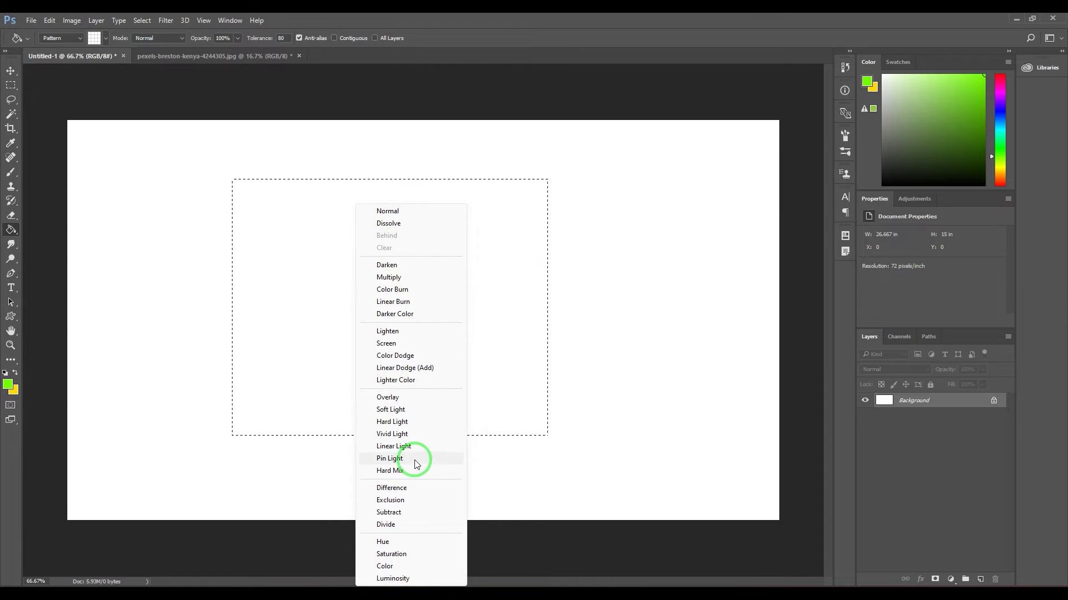
pyautogui.click(512, 43)
pyautogui.click(61, 38)
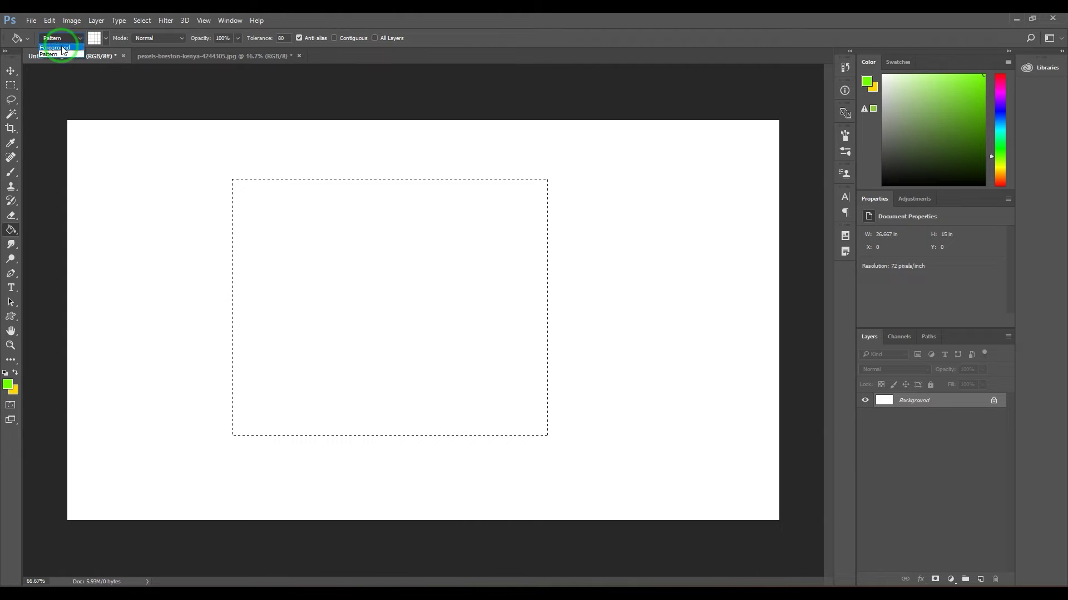
pyautogui.click(56, 31)
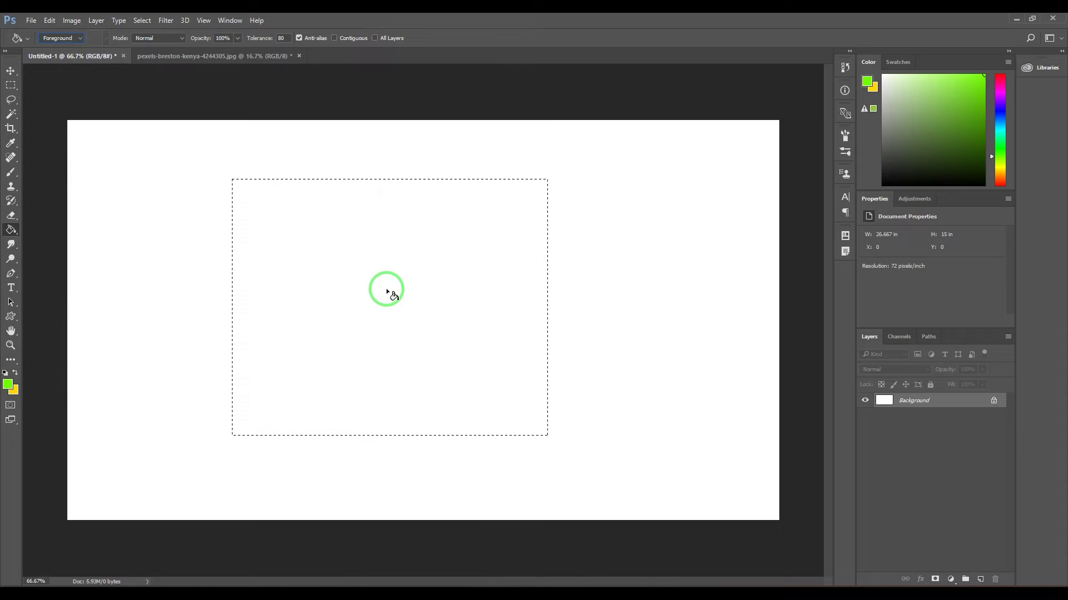
# Fill the rectangle solid green, then try a Multiply-mode grid pattern fill and undo it
pyautogui.click(408, 259)
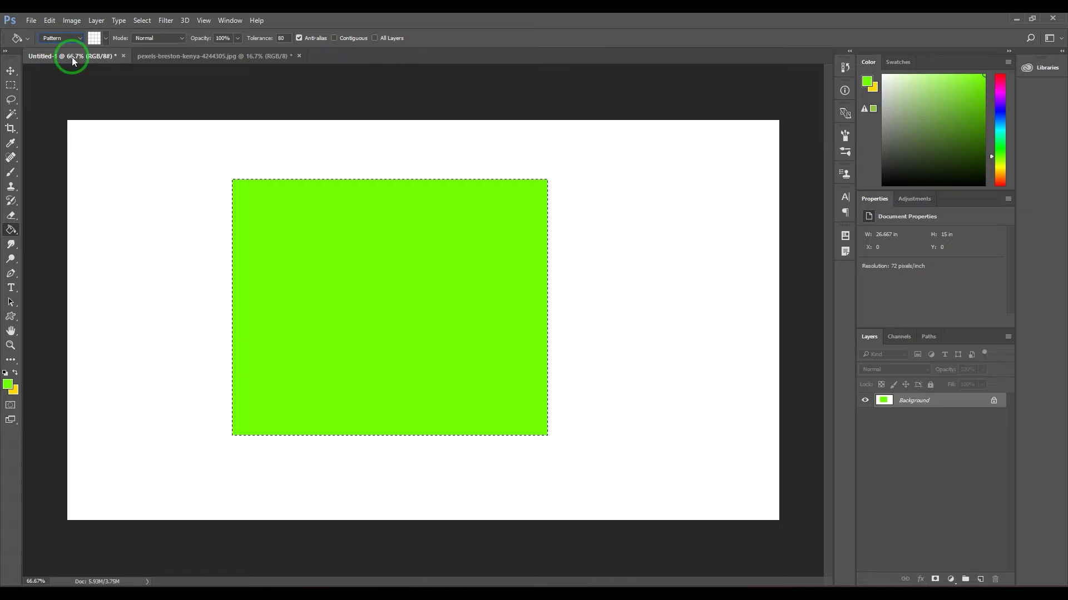
pyautogui.click(155, 38)
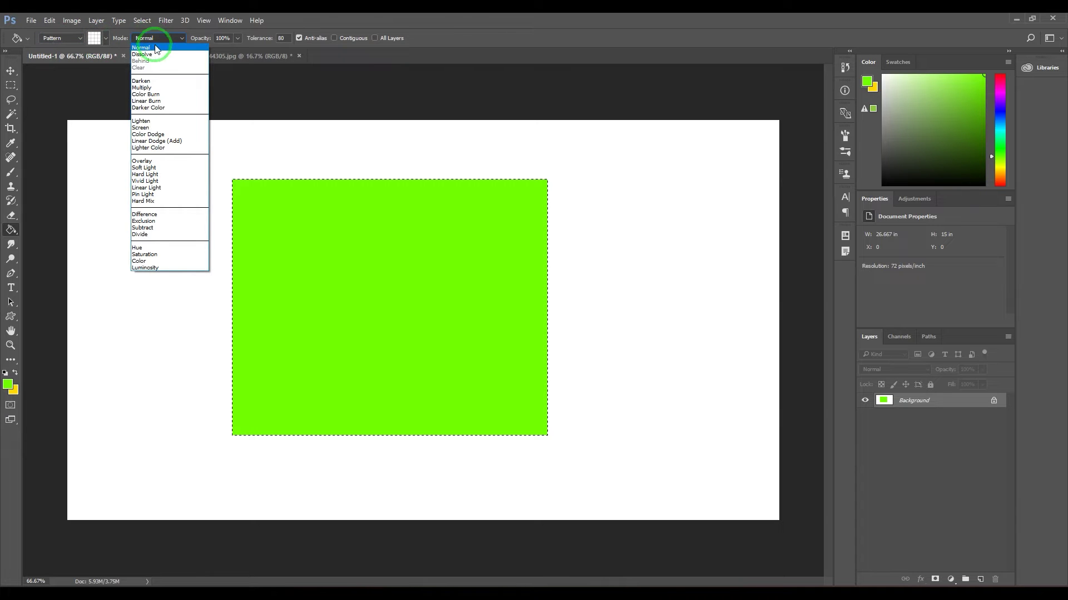
pyautogui.click(156, 49)
pyautogui.rightClick(401, 257)
pyautogui.click(472, 277)
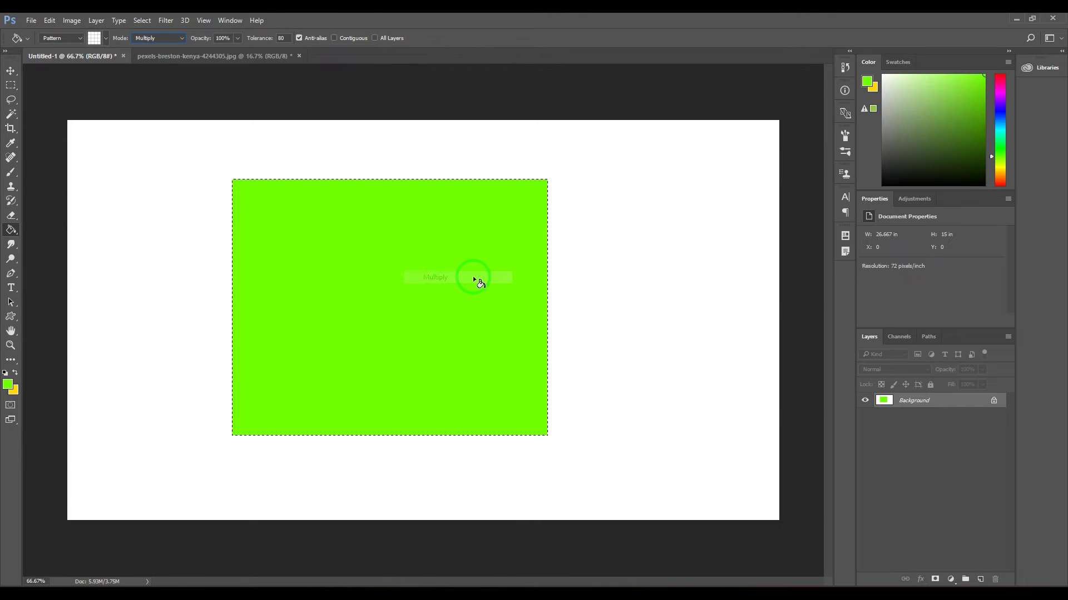
pyautogui.click(362, 275)
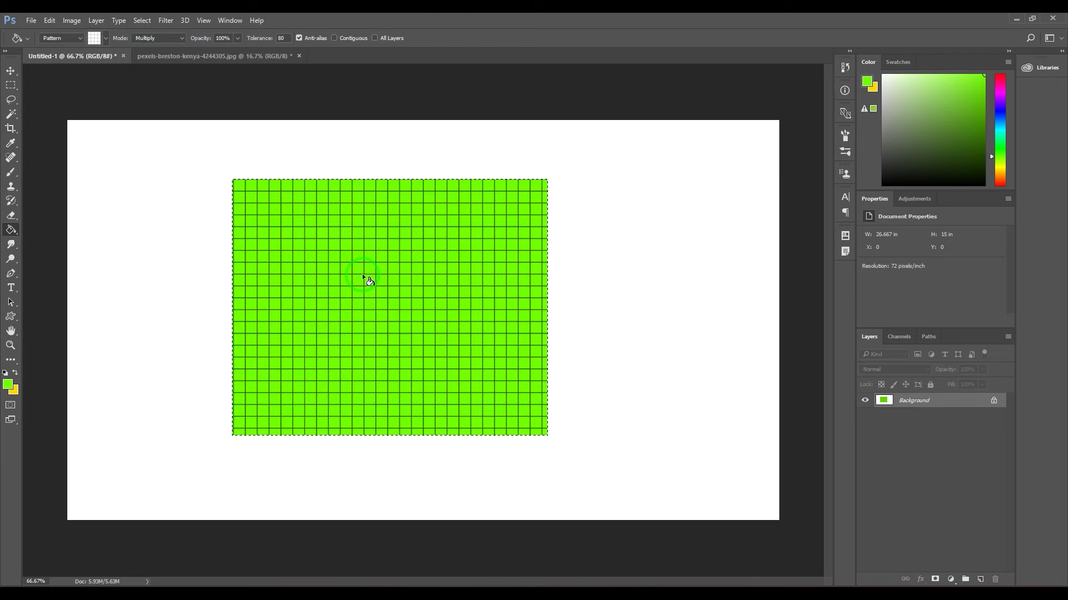
pyautogui.hotkey('ctrl', 'z')
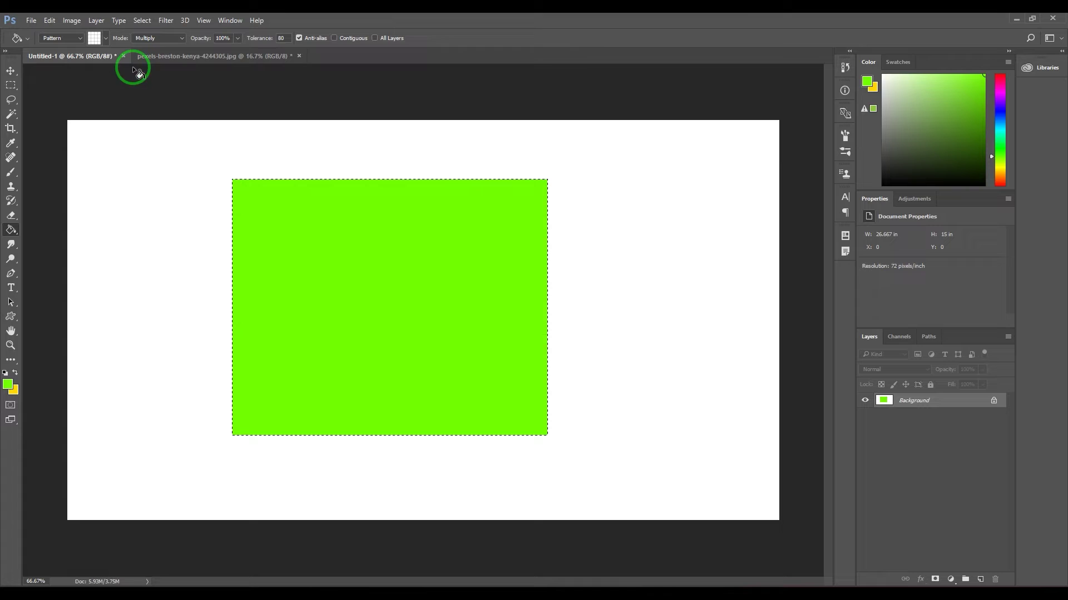
# Try grid pattern fills in Normal and Screen blend modes, undoing each one
pyautogui.click(145, 38)
pyautogui.click(149, 48)
pyautogui.click(323, 239)
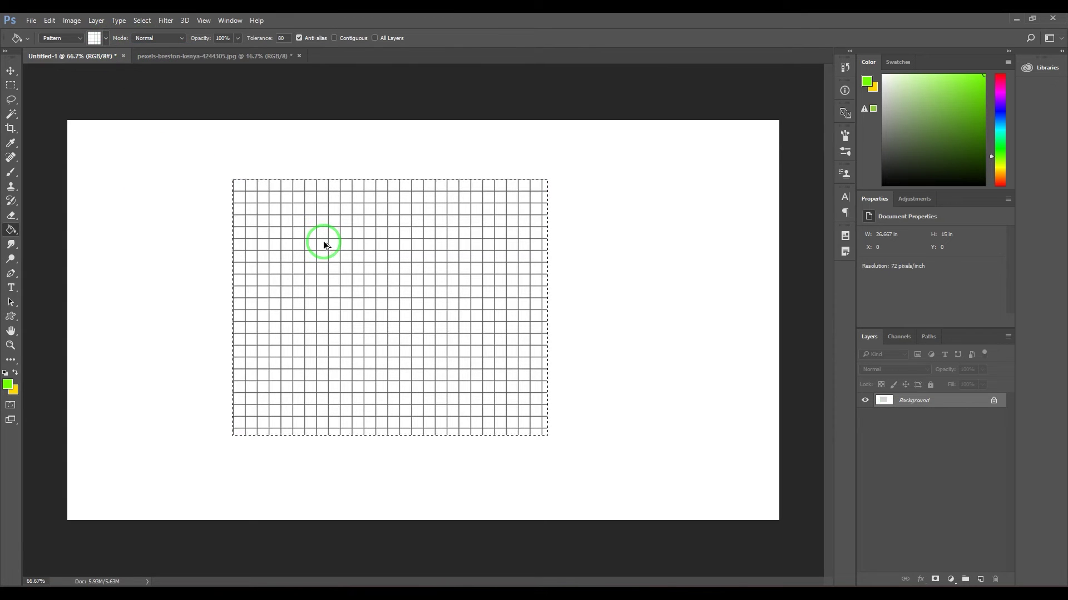
pyautogui.hotkey('ctrl', 'z')
pyautogui.rightClick(399, 282)
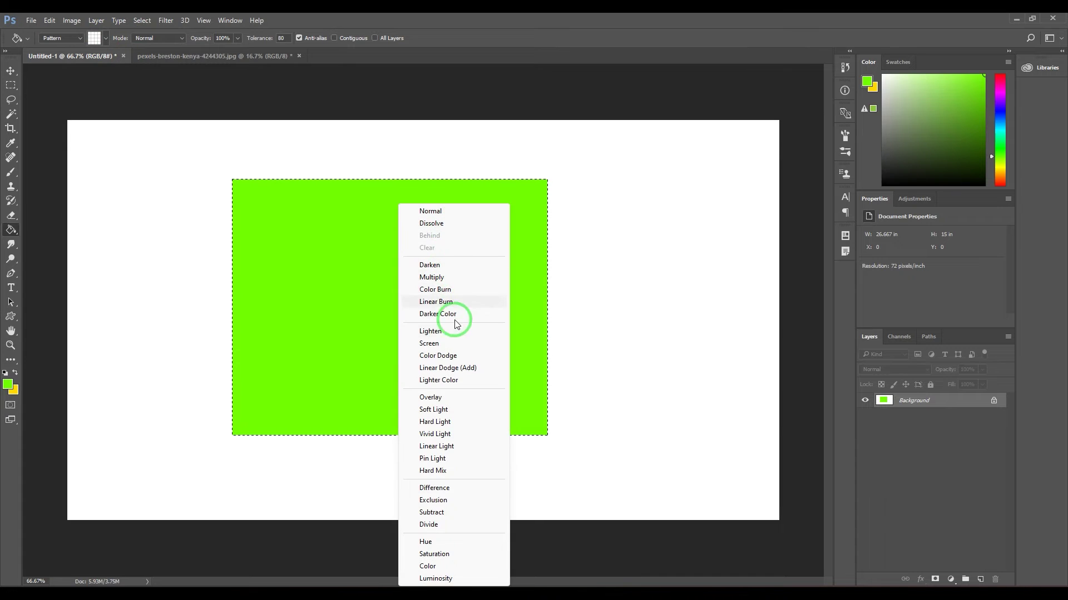
pyautogui.click(445, 343)
pyautogui.click(404, 283)
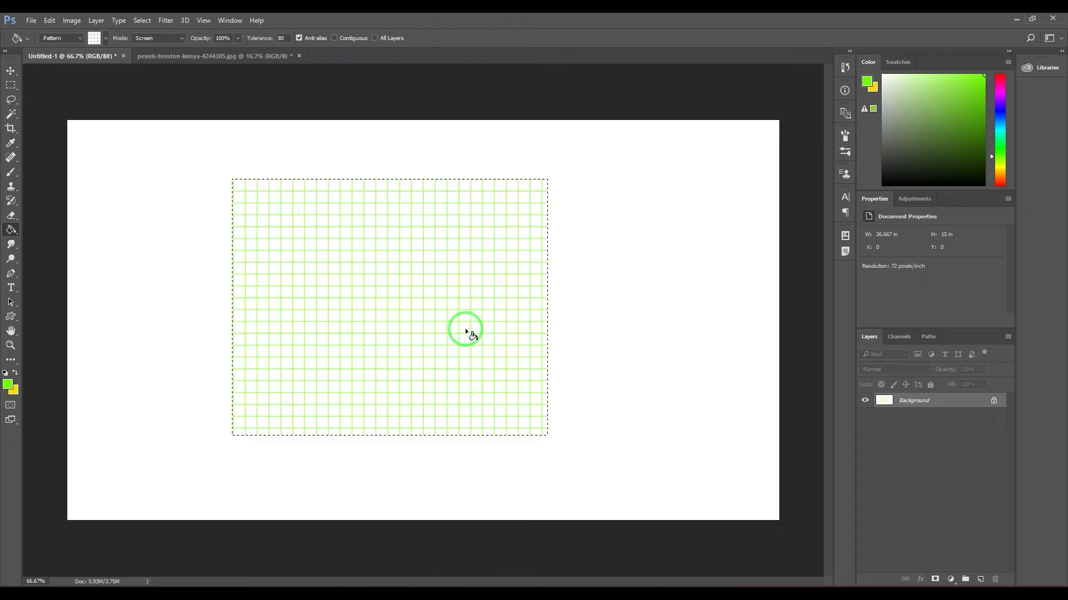
pyautogui.hotkey('ctrl', 'z')
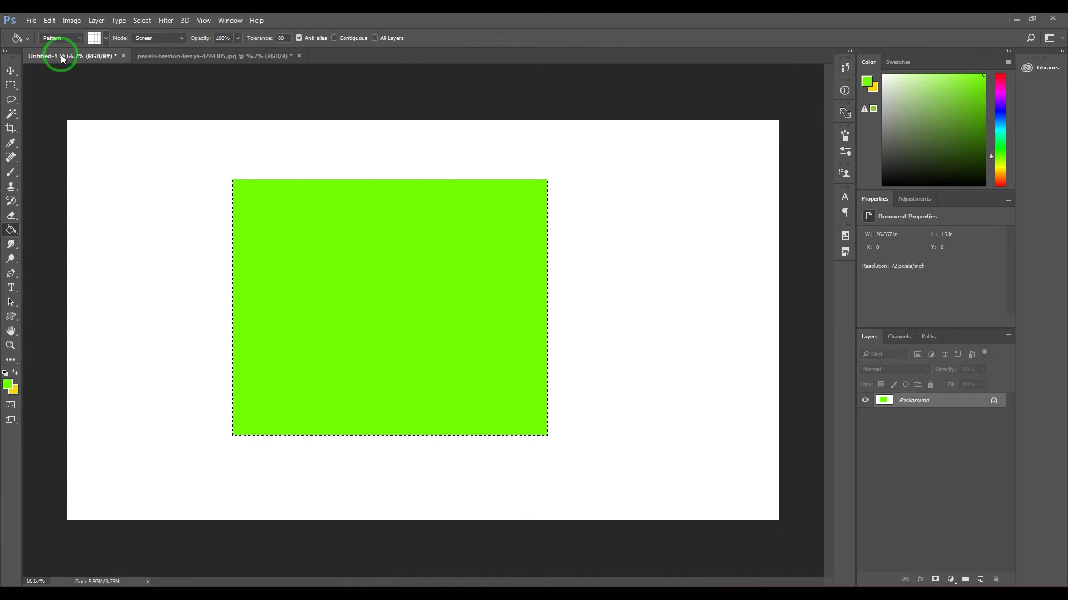
# Set the fill source back to the foreground colour
pyautogui.click(95, 40)
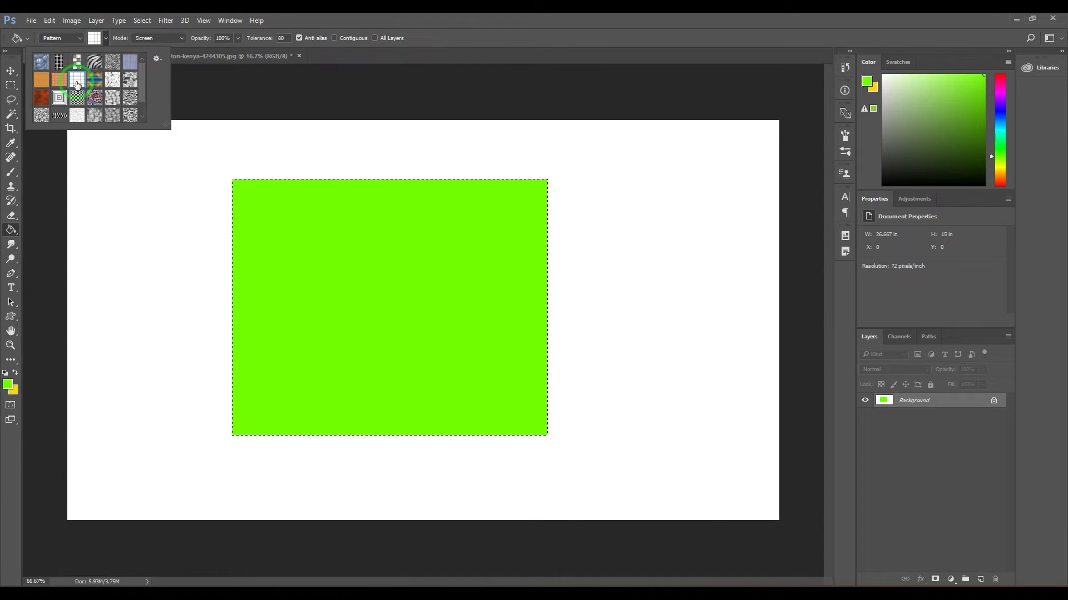
pyautogui.click(66, 38)
pyautogui.click(61, 42)
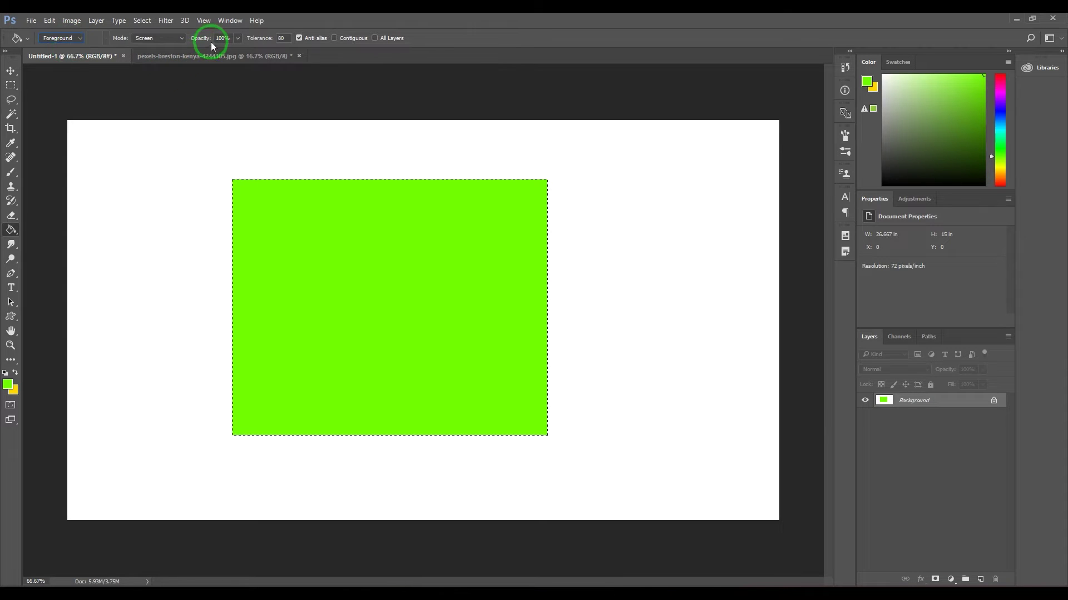
# Set fill opacity to 25%, mode to Normal, and red as the foreground colour
pyautogui.click(231, 38)
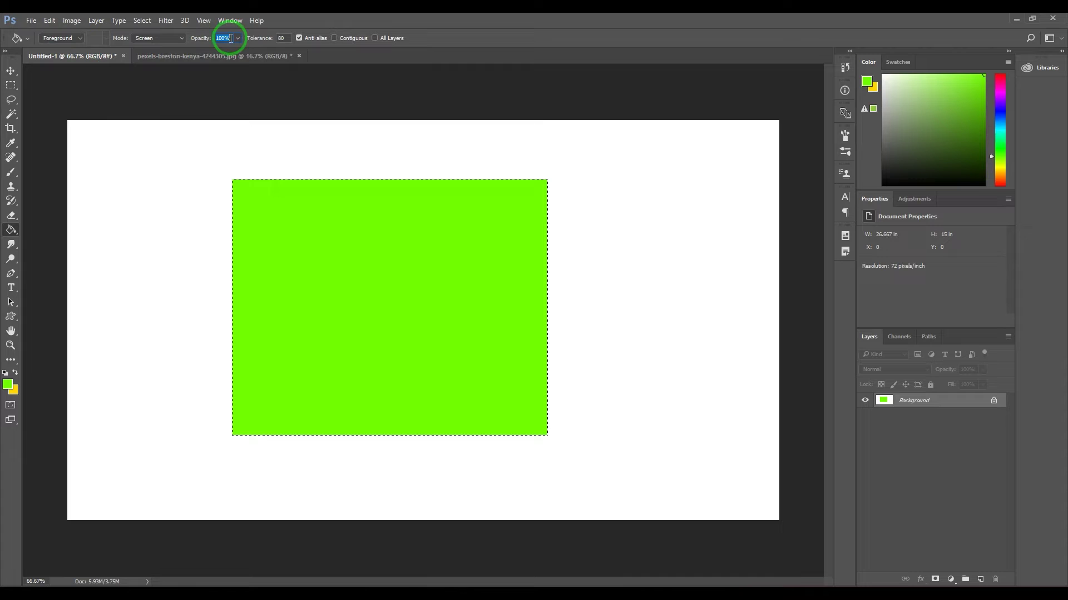
pyautogui.write('25')
pyautogui.press('Return')
pyautogui.click(148, 41)
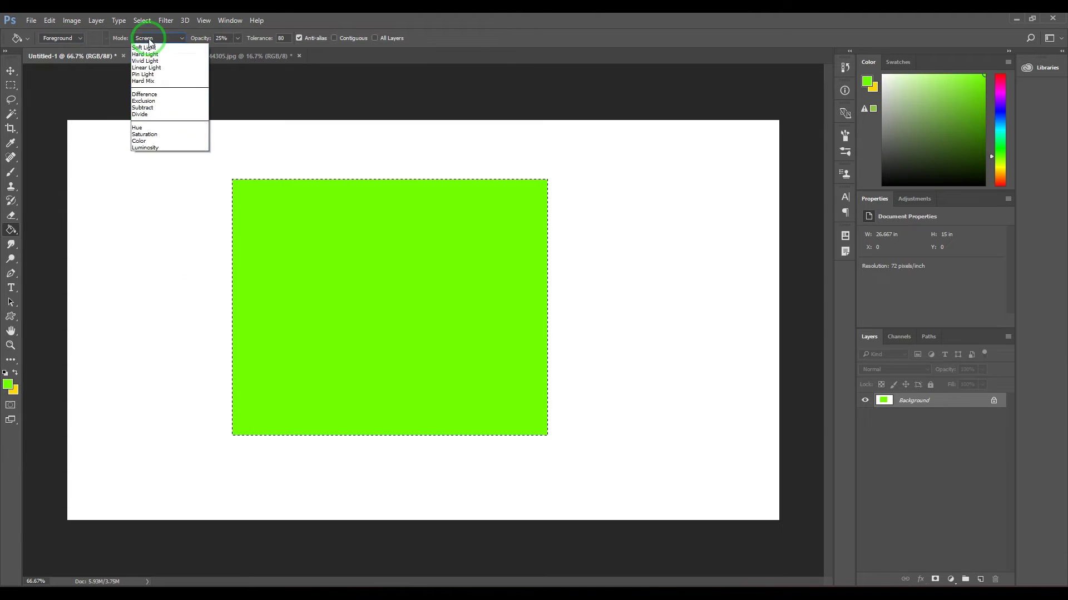
pyautogui.click(146, 48)
pyautogui.click(8, 384)
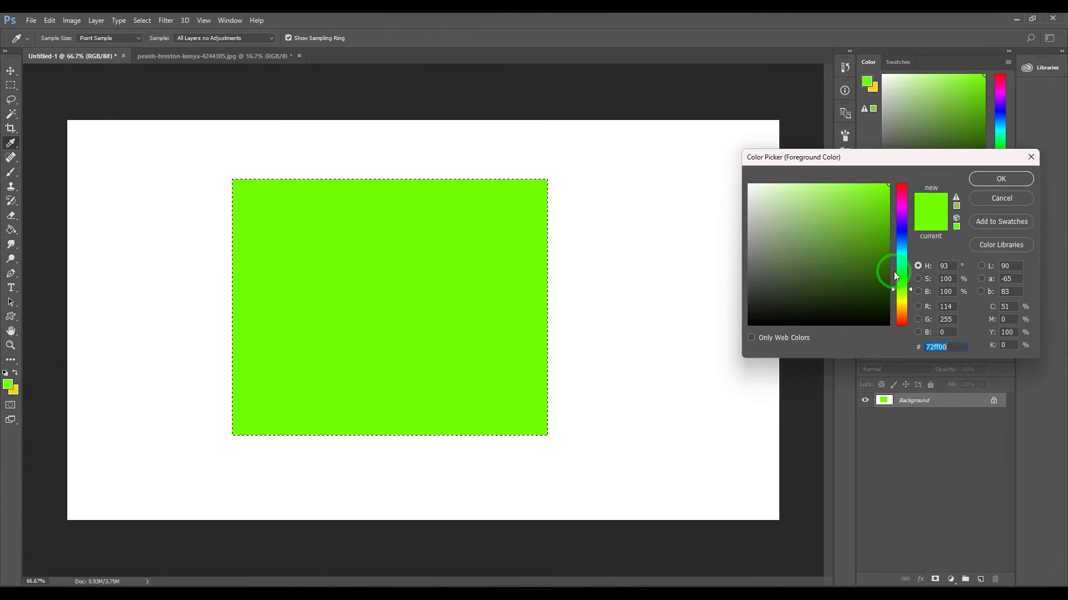
pyautogui.moveTo(895, 272); pyautogui.dragTo(895, 189)
pyautogui.click(1015, 176)
# Test a 25% red fill on the rectangle, undo it, and reset opacity to 100%
pyautogui.click(473, 279)
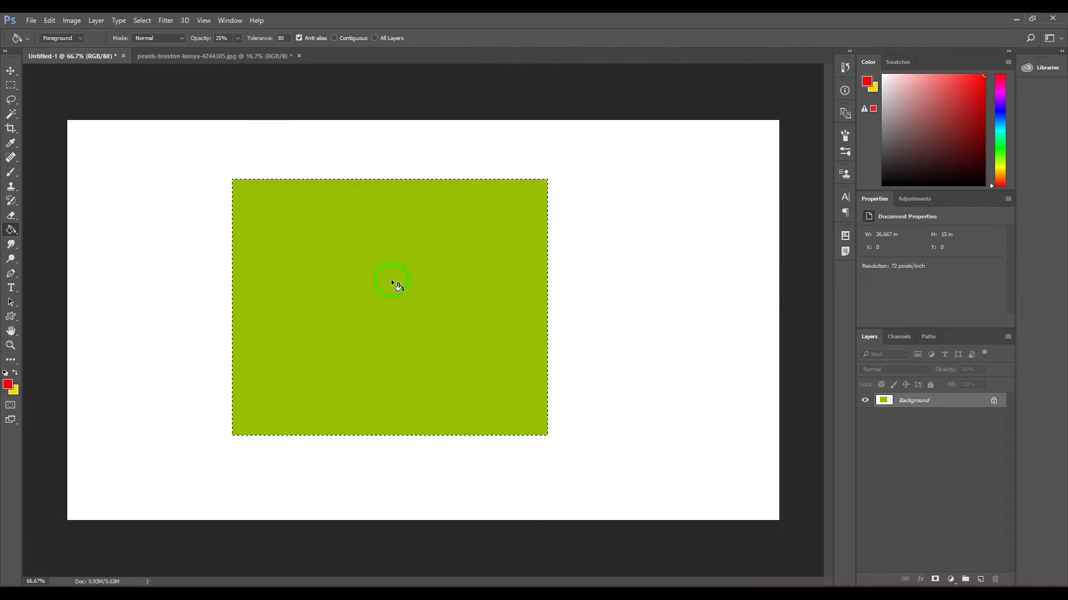
pyautogui.hotkey('ctrl', 'z')
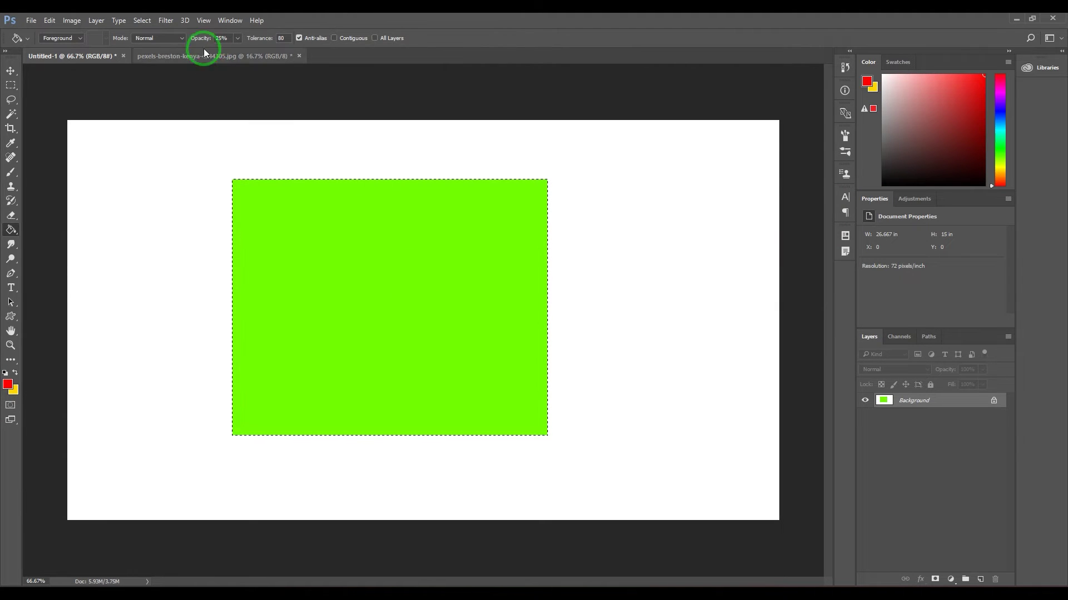
pyautogui.write('100')
pyautogui.press('Return')
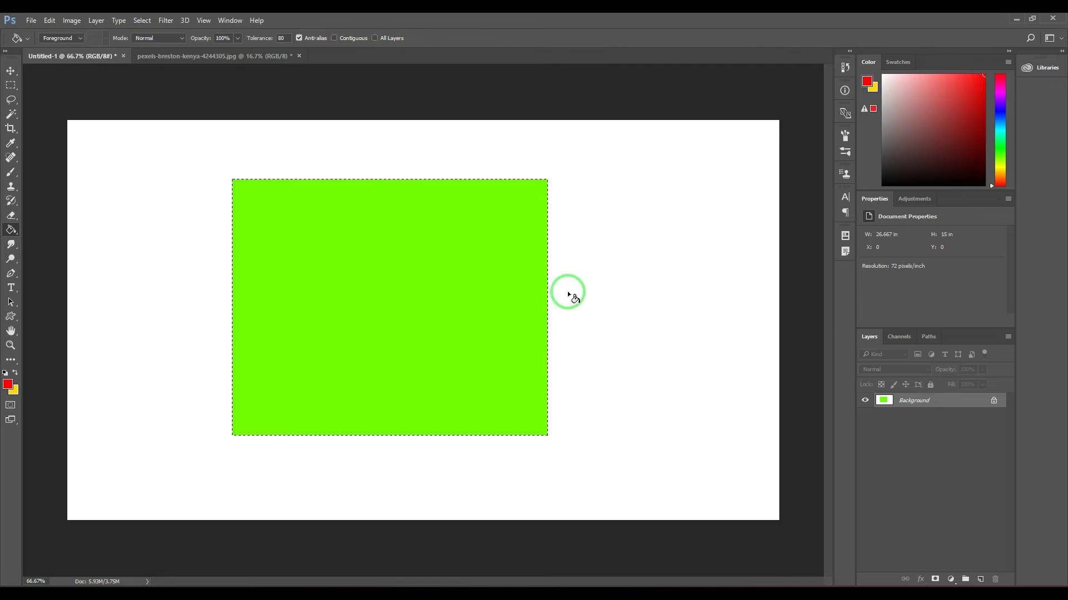
# Switch to the pexels-breston-kenya-4244305.jpg portrait and set Tolerance to 10
pyautogui.click(239, 56)
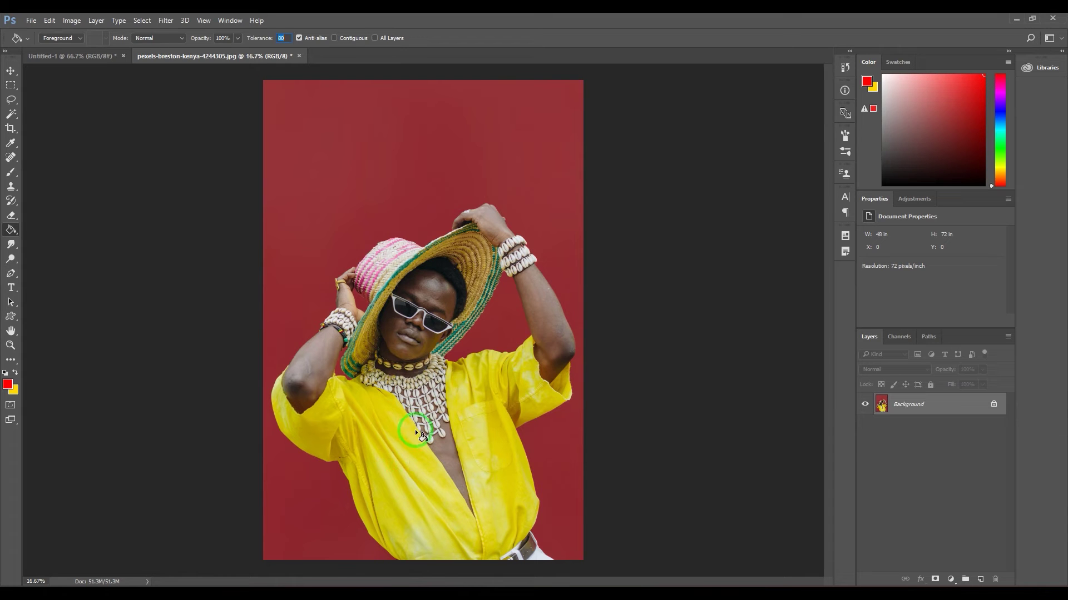
pyautogui.write('10')
pyautogui.click(305, 103)
# Make dark green the foreground colour, test-fill the red background, and undo it
pyautogui.click(7, 385)
pyautogui.click(898, 280)
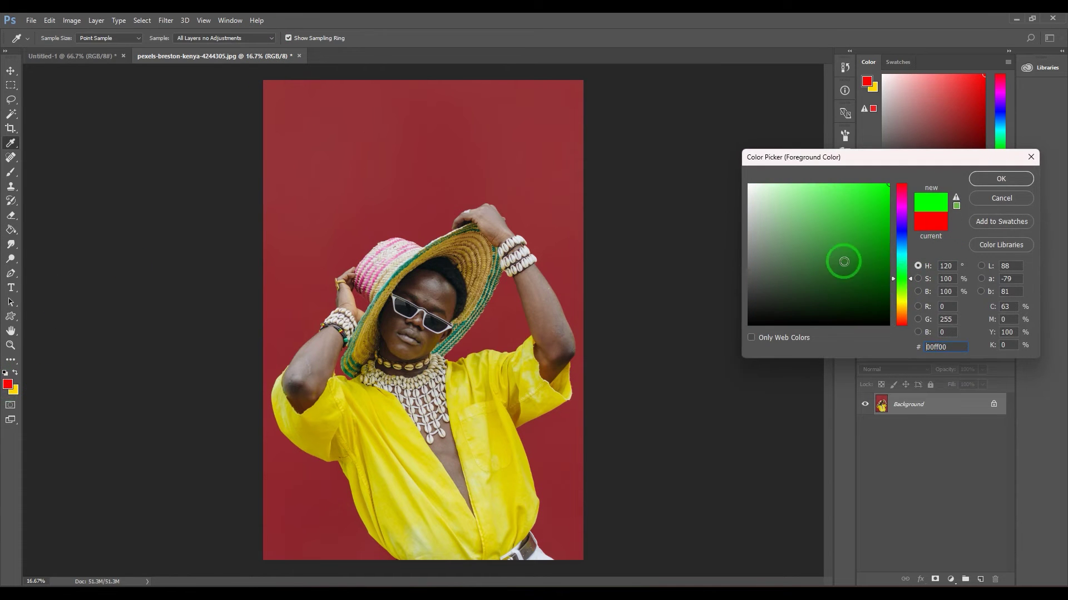
pyautogui.moveTo(844, 262); pyautogui.dragTo(889, 272)
pyautogui.click(998, 178)
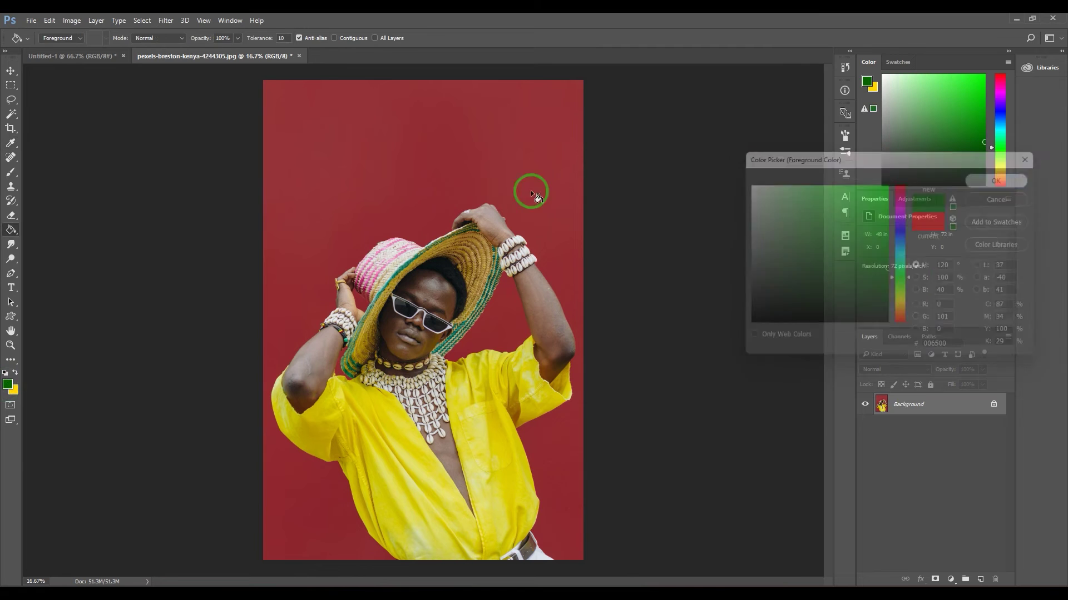
pyautogui.click(411, 143)
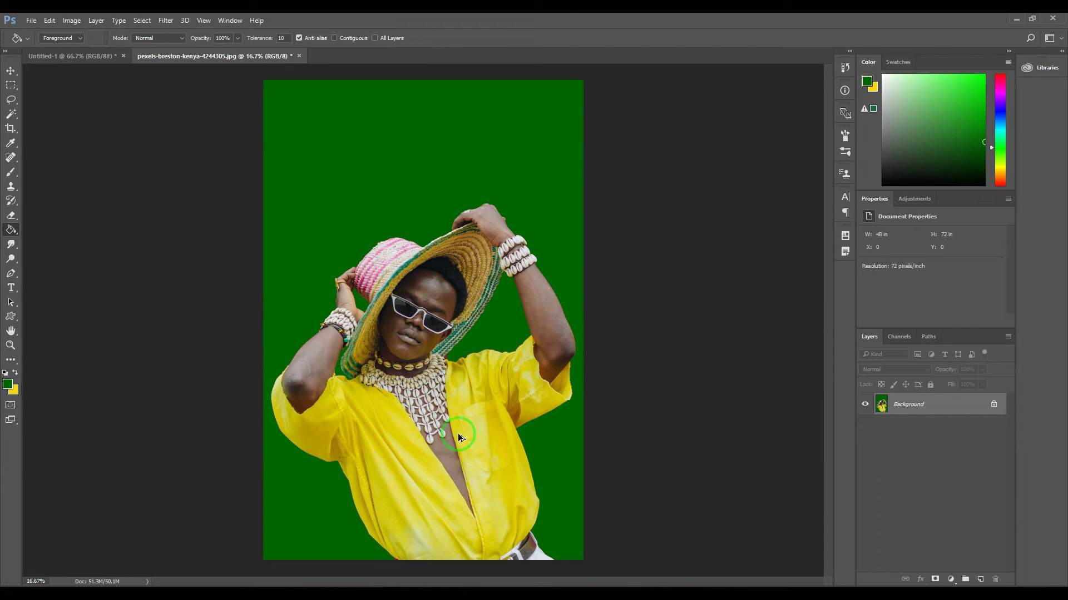
pyautogui.hotkey('ctrl', 'z')
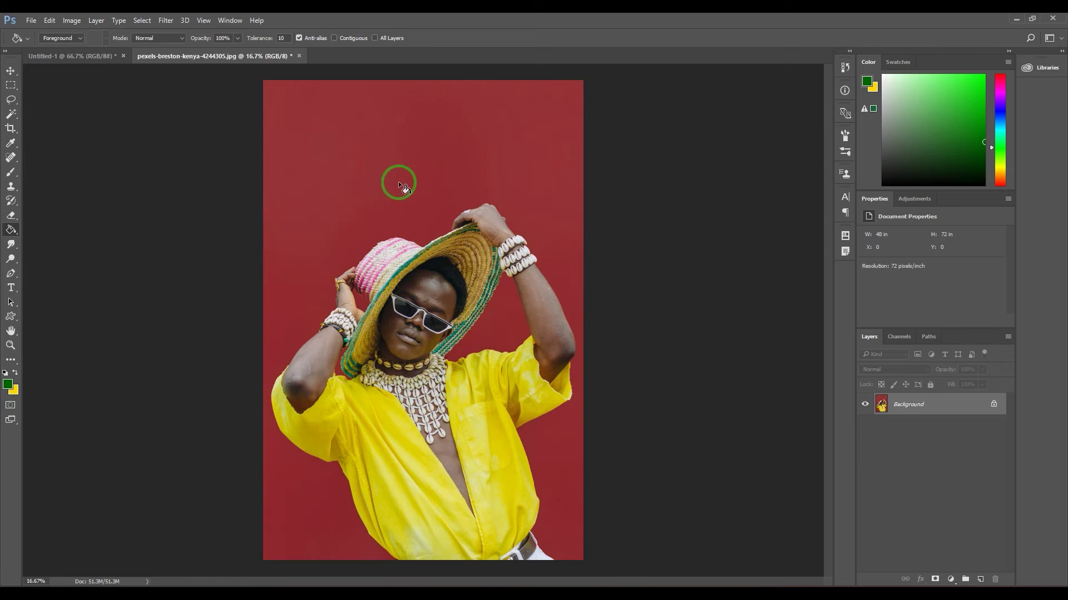
# Try green fills on red background patches around the figure, undoing the larger ones
pyautogui.click(500, 323)
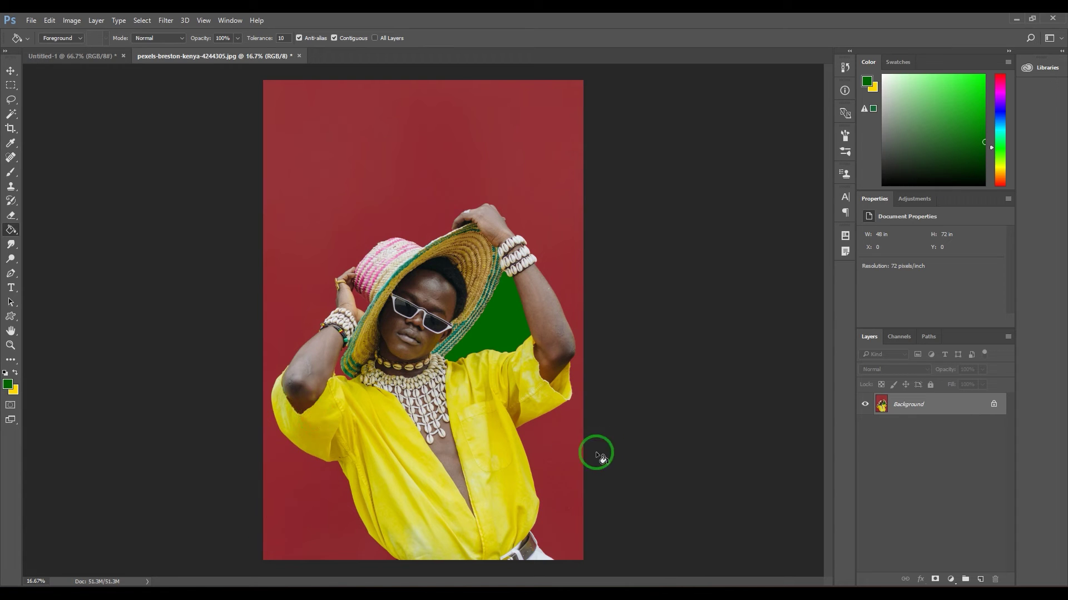
pyautogui.click(551, 480)
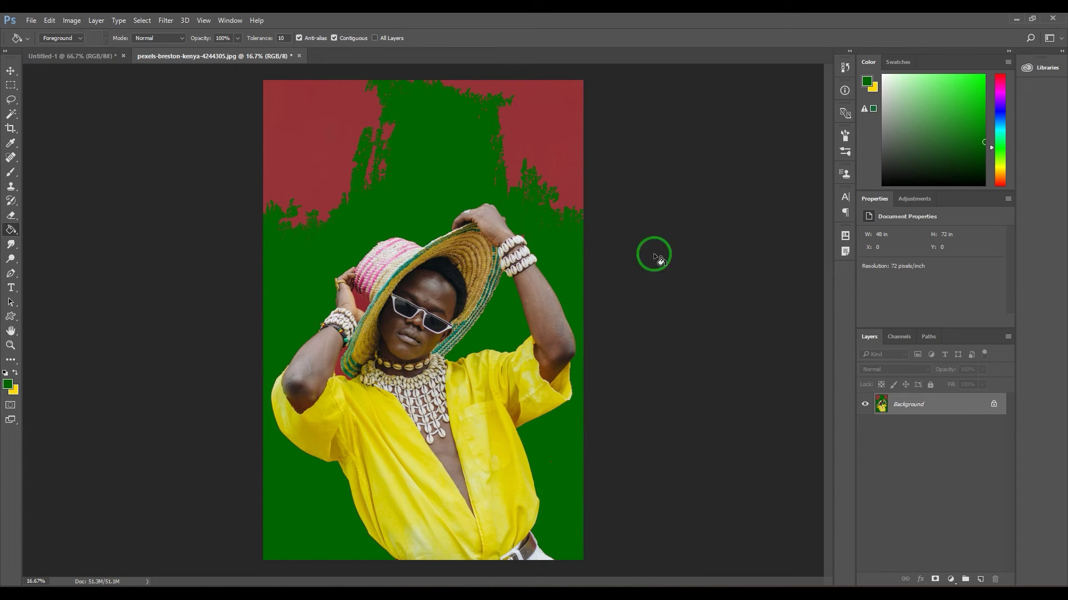
pyautogui.hotkey('ctrl', 'z')
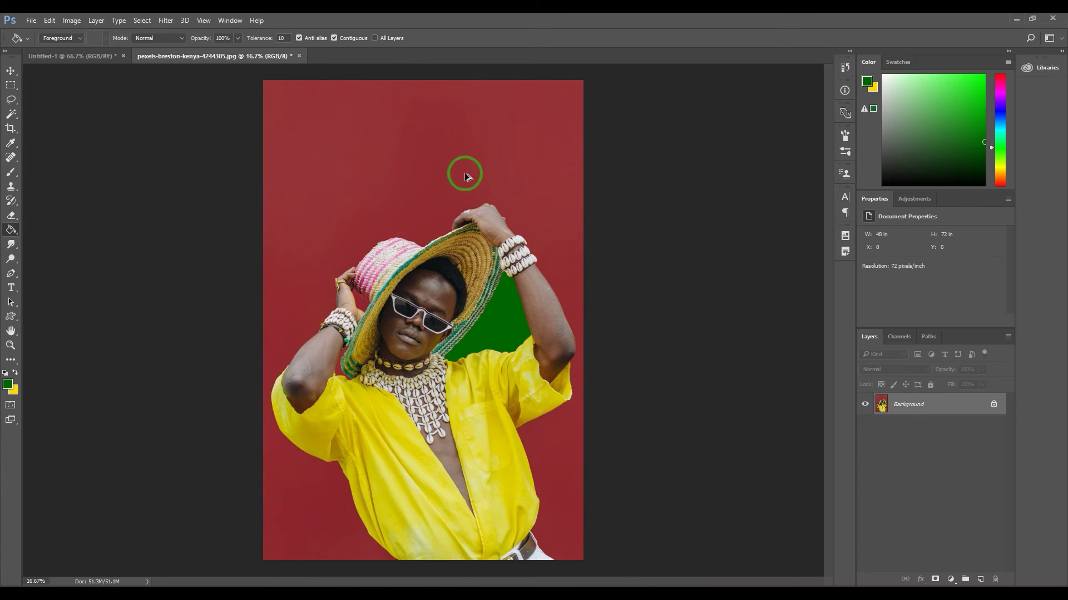
pyautogui.click(376, 114)
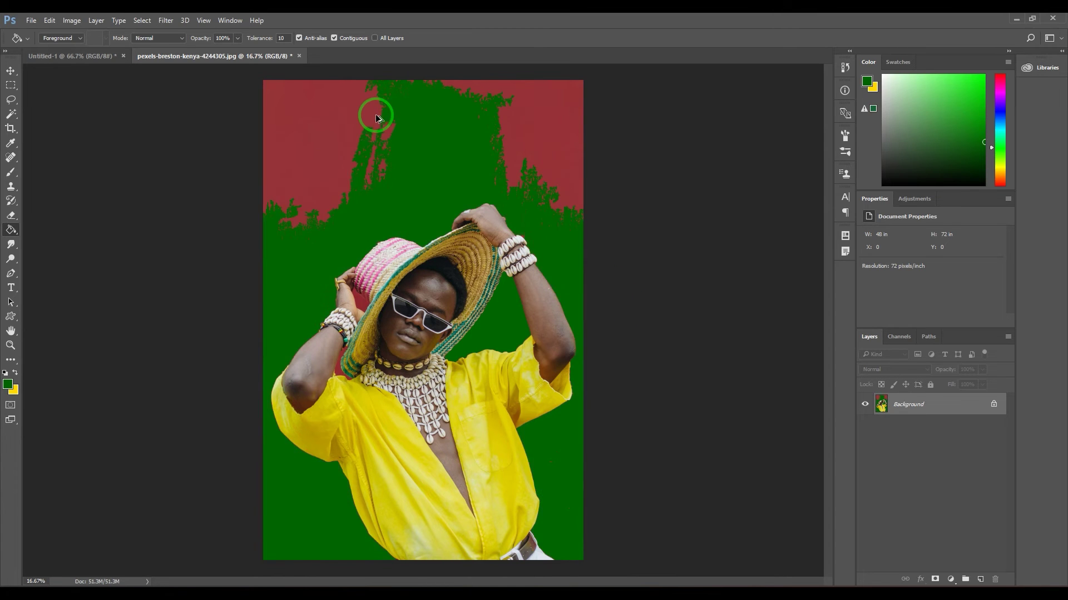
pyautogui.hotkey('ctrl', 'z')
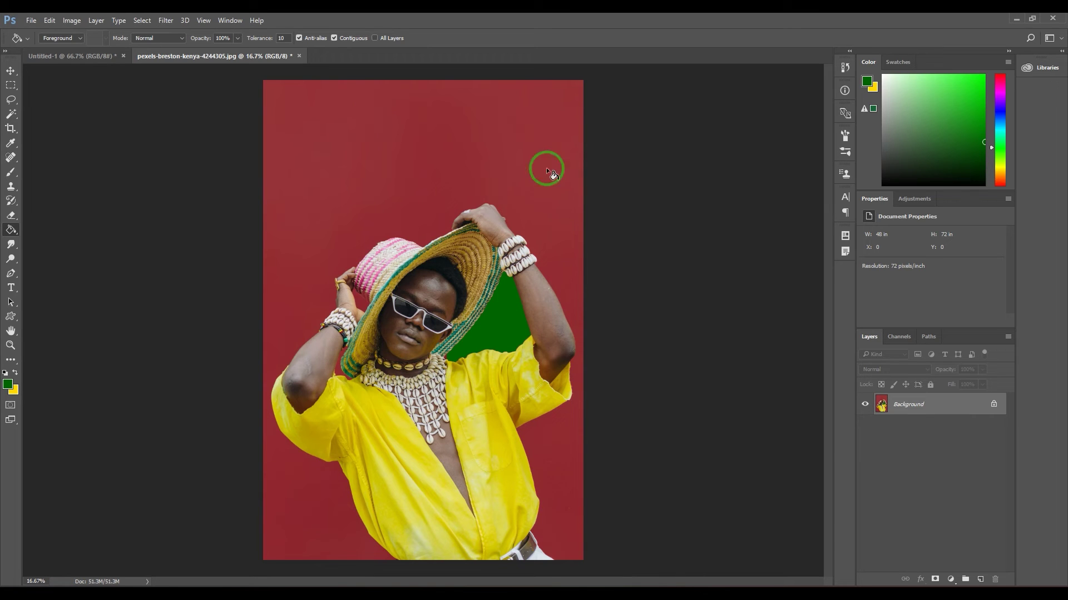
# Revert to the original state via History and fill all red background areas green at once
pyautogui.click(844, 67)
pyautogui.click(793, 83)
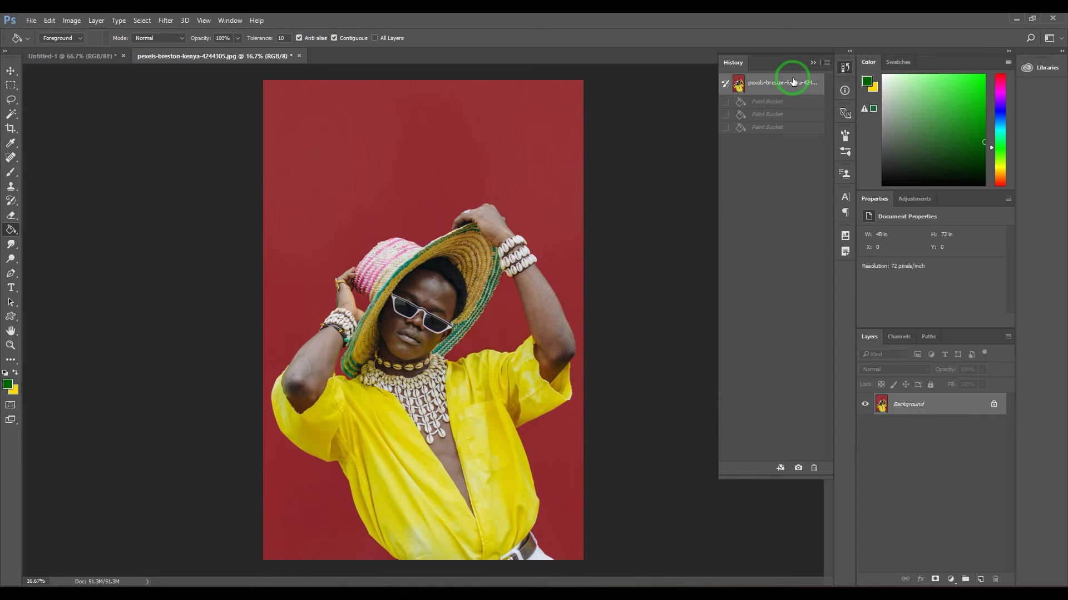
pyautogui.click(812, 63)
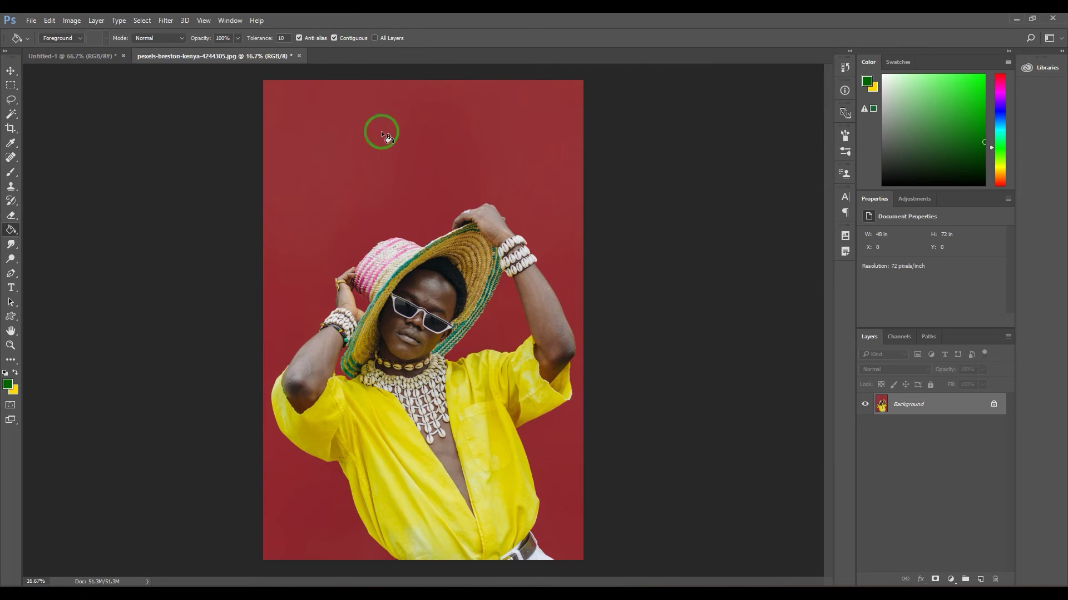
pyautogui.click(533, 151)
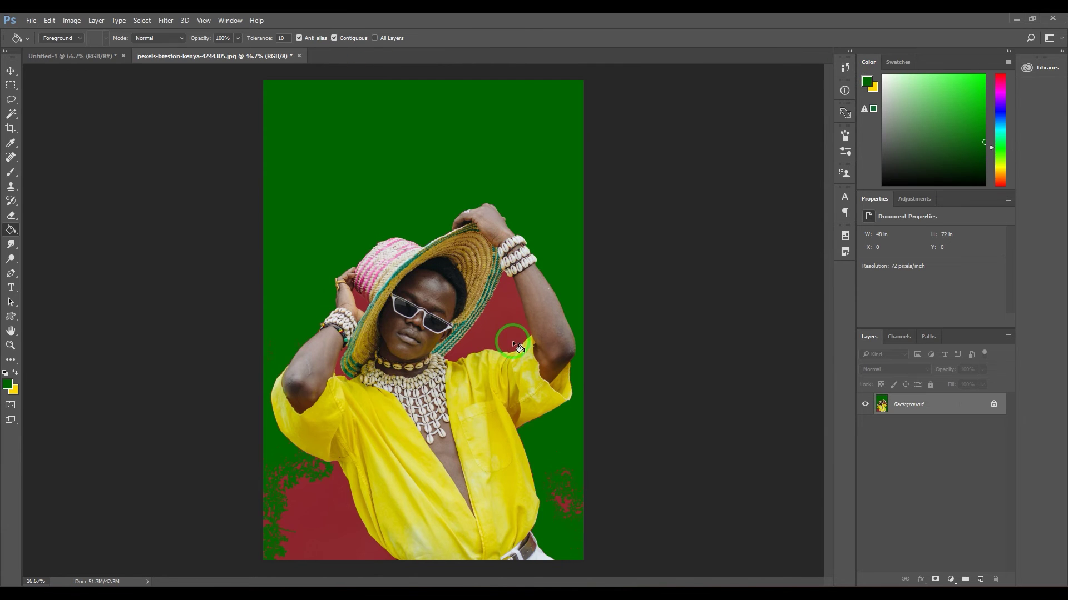
pyautogui.click(845, 68)
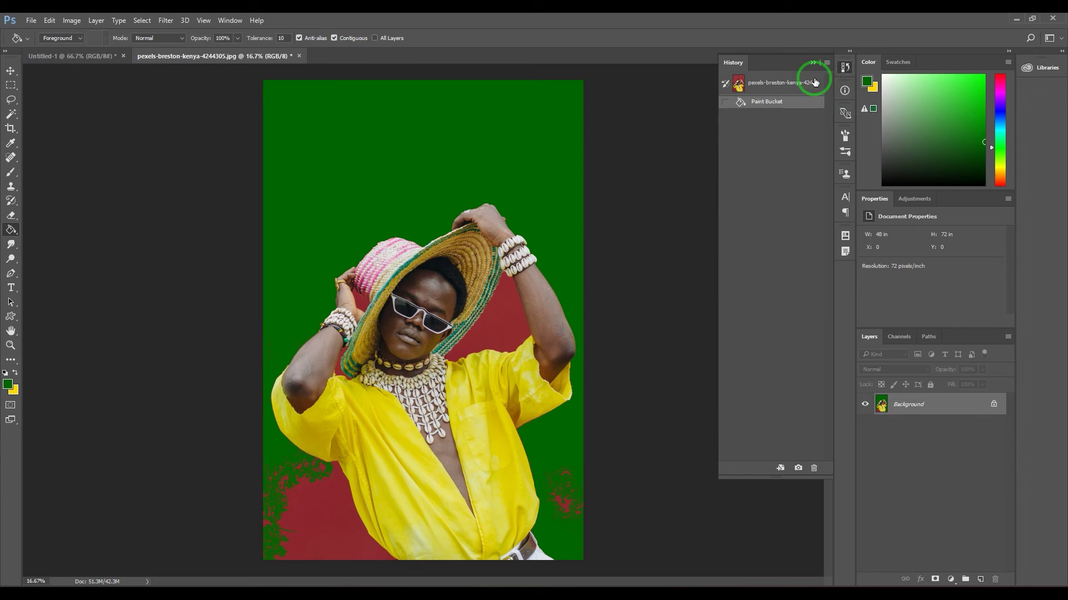
pyautogui.click(814, 82)
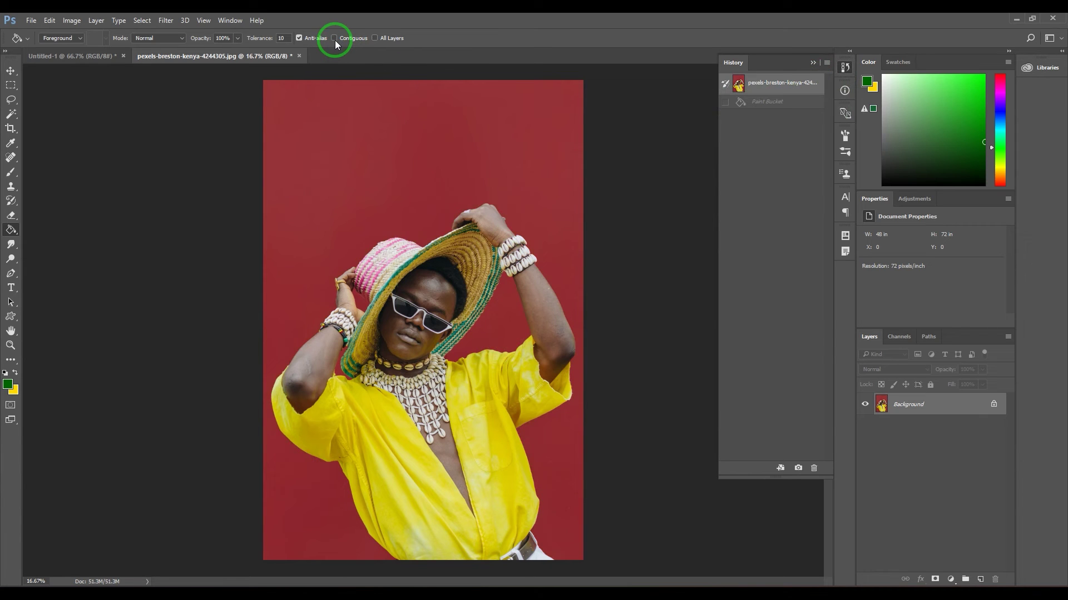
pyautogui.click(533, 163)
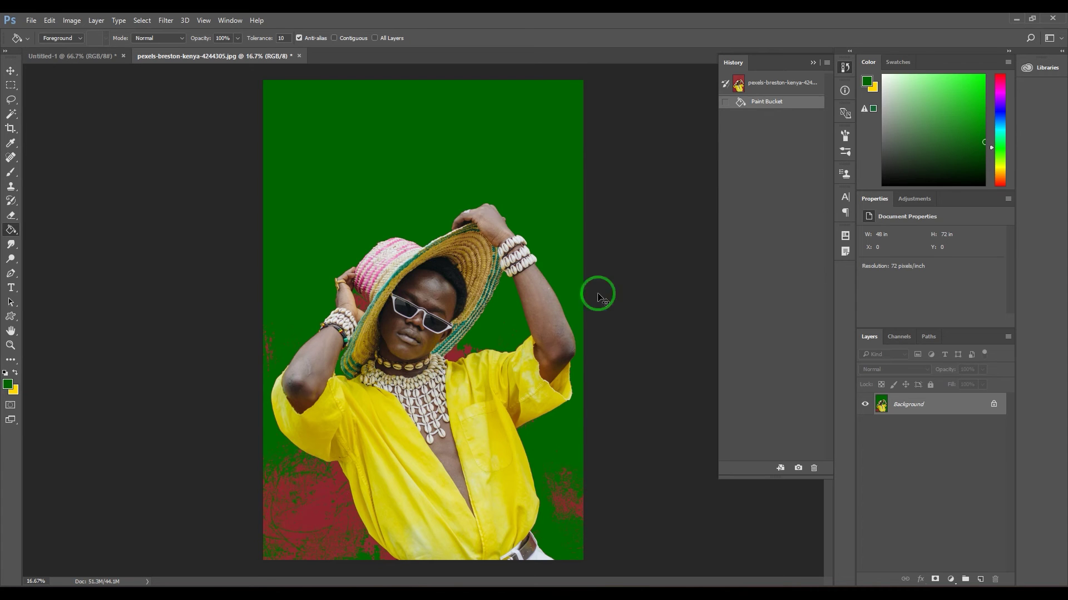
# Revert to the original red background and fill it green at tolerance 32
pyautogui.click(741, 86)
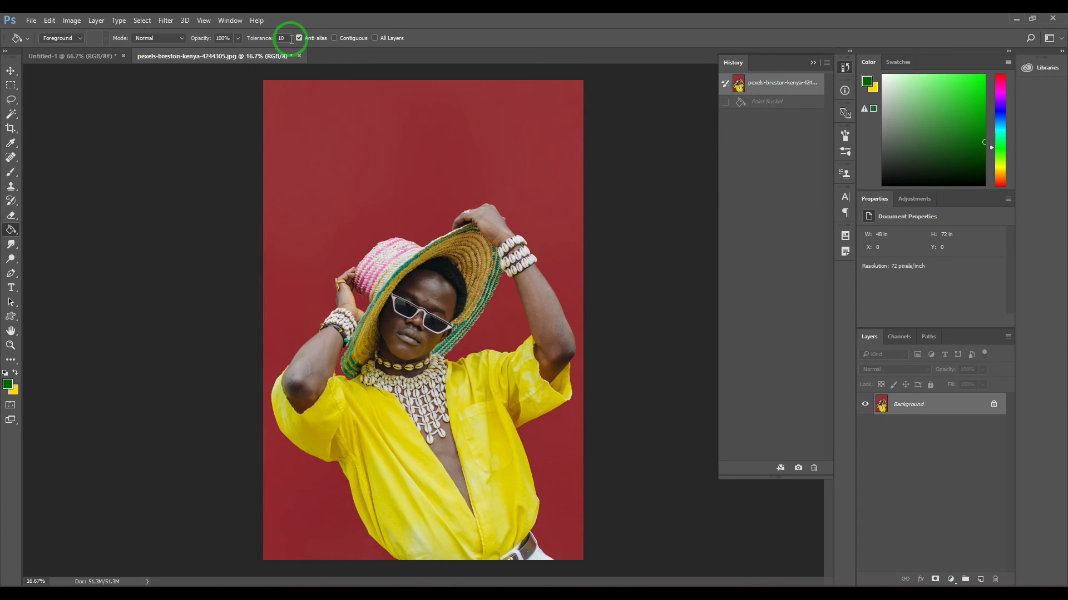
pyautogui.click(265, 42)
pyautogui.write('32')
pyautogui.click(336, 170)
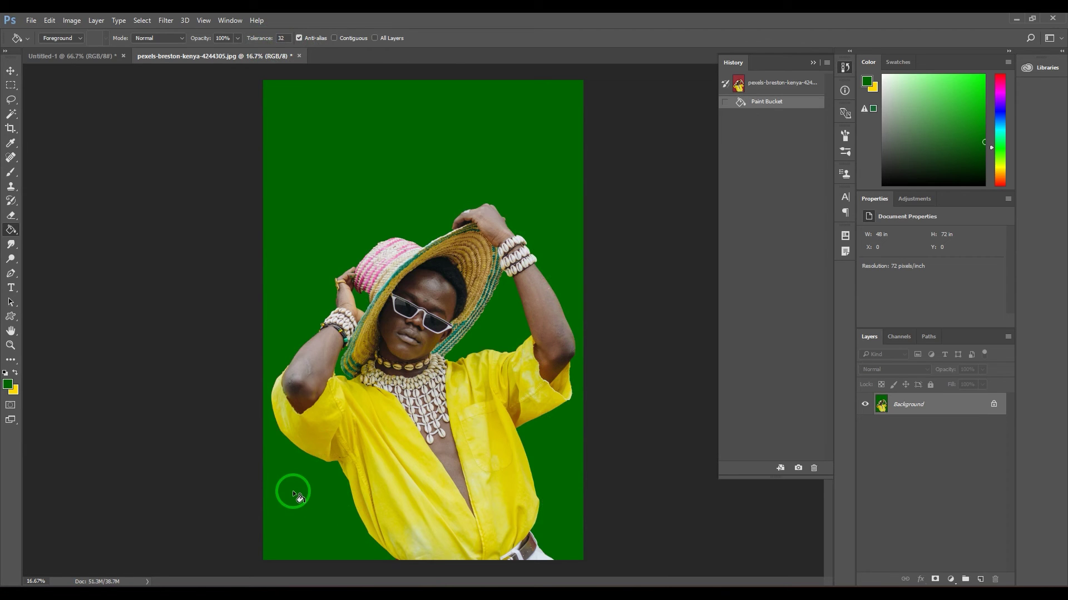
# Choose a bright blue as the foreground paint colour
pyautogui.click(6, 387)
pyautogui.click(901, 242)
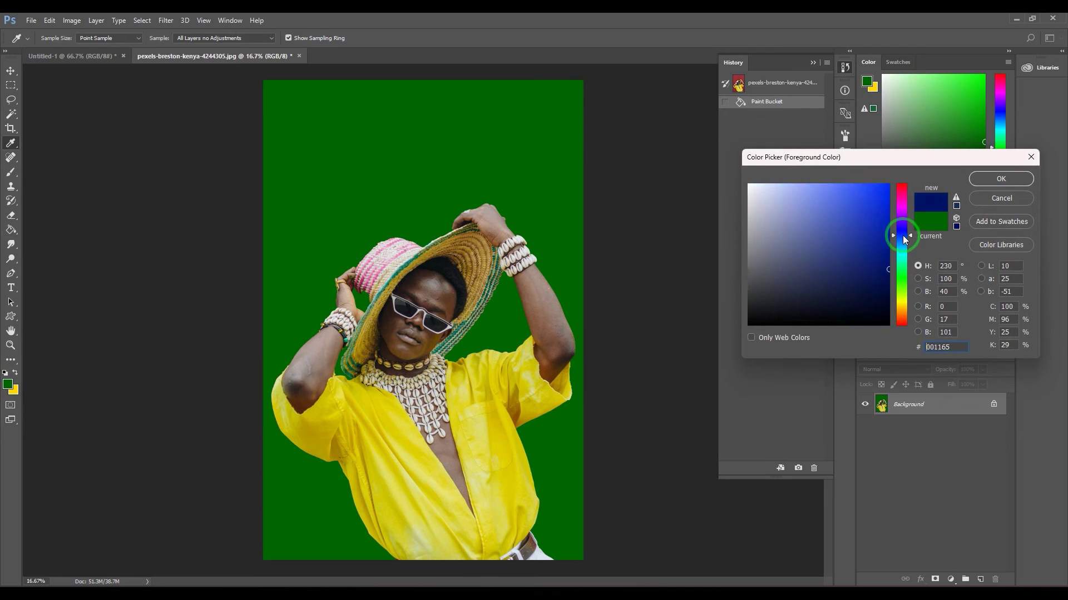
pyautogui.click(884, 188)
pyautogui.click(1000, 179)
# Refill the yellow shirt with blue at tolerance 80 instead of 32
pyautogui.click(423, 481)
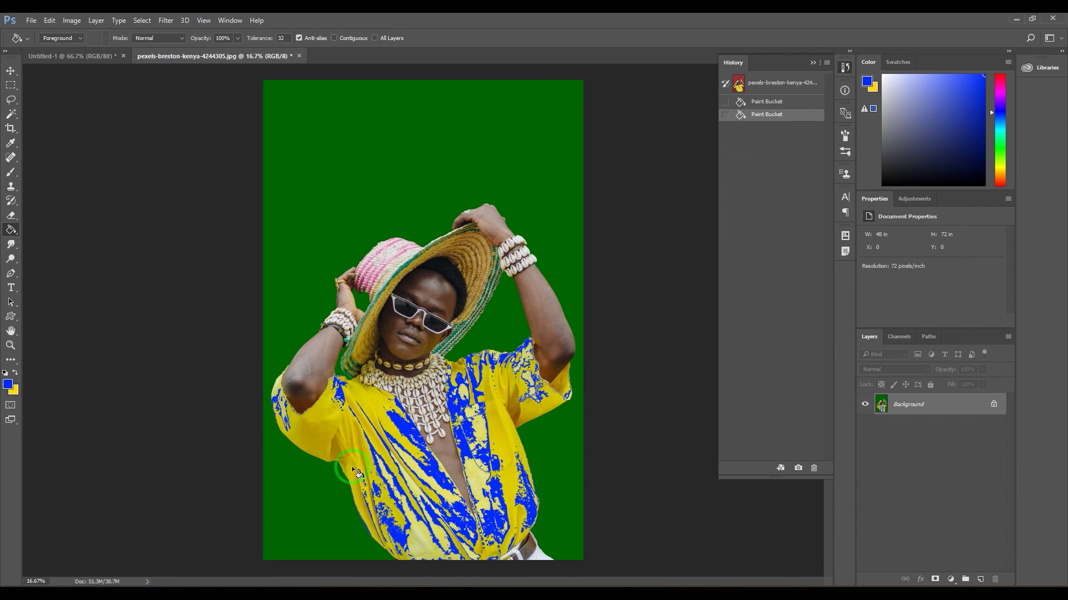
pyautogui.hotkey('ctrl', 'z')
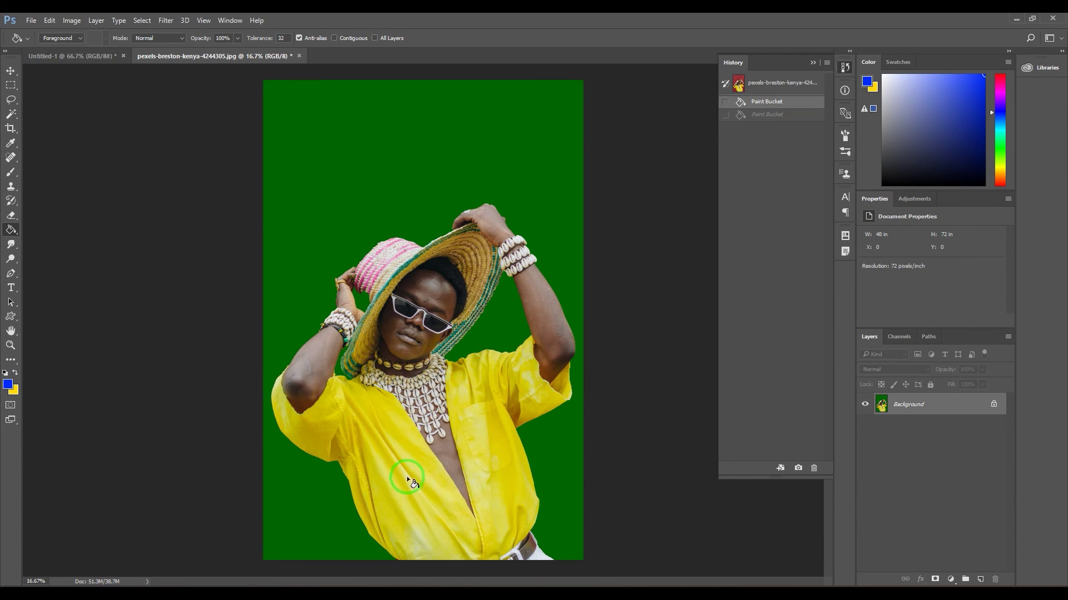
pyautogui.click(281, 38)
pyautogui.write('80')
pyautogui.click(374, 456)
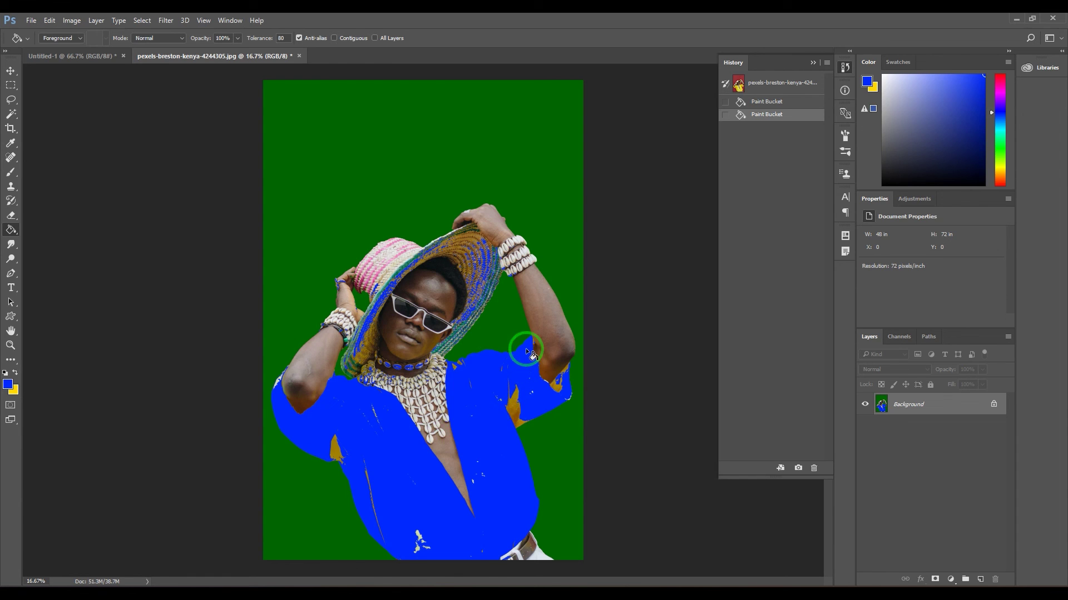
# Undo and reapply the blue shirt fill twice to compare the result
pyautogui.hotkey('ctrl', 'z')
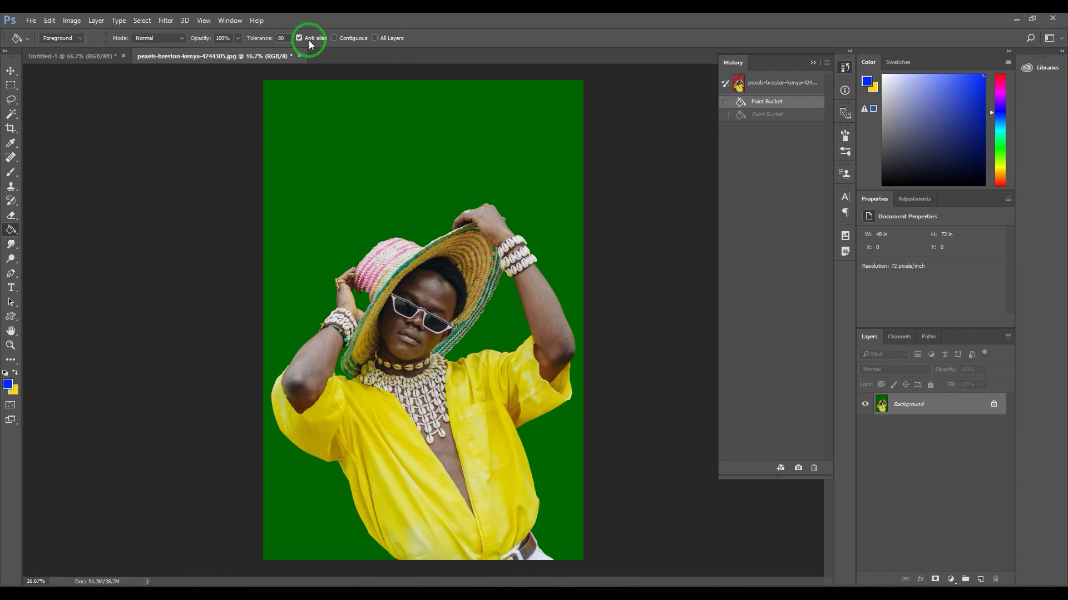
pyautogui.click(349, 411)
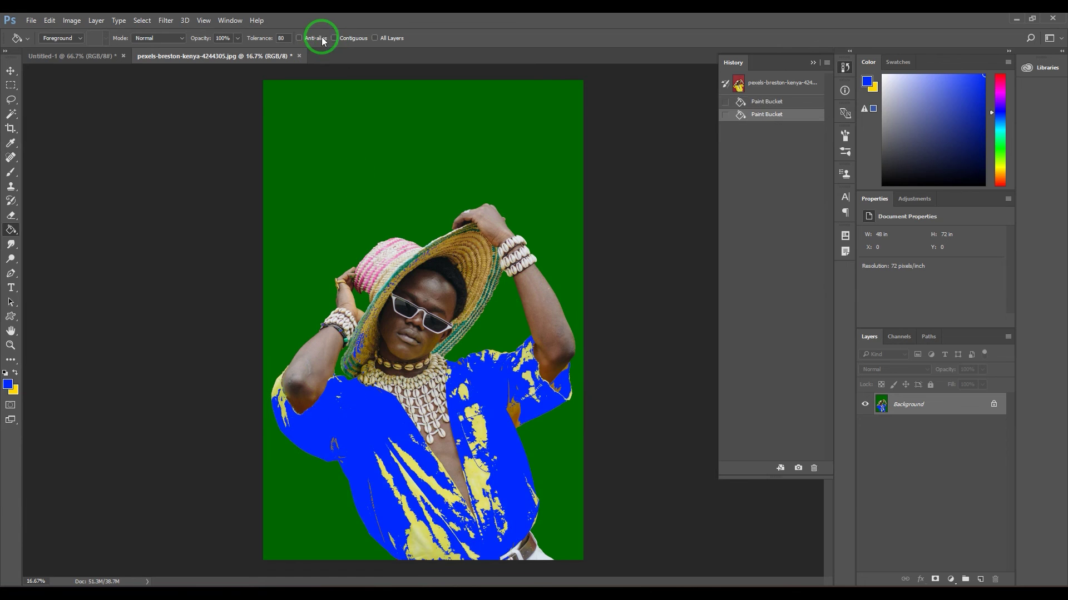
pyautogui.hotkey('ctrl', 'z')
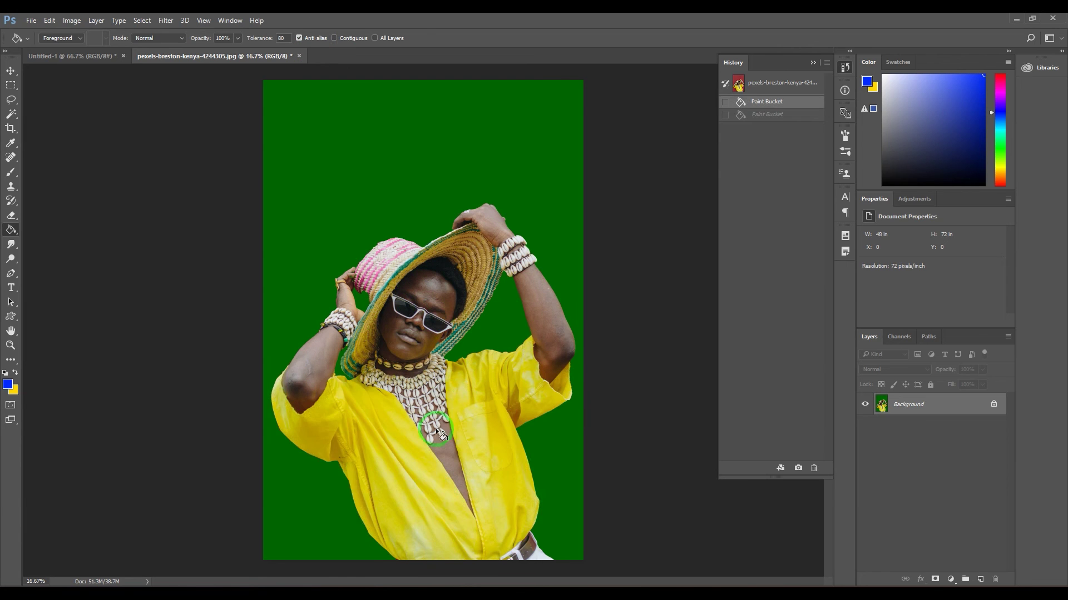
pyautogui.click(474, 423)
# Zoom in on the fill edge, refill blue, then fill and undo a leftover yellow patch
pyautogui.press('z')
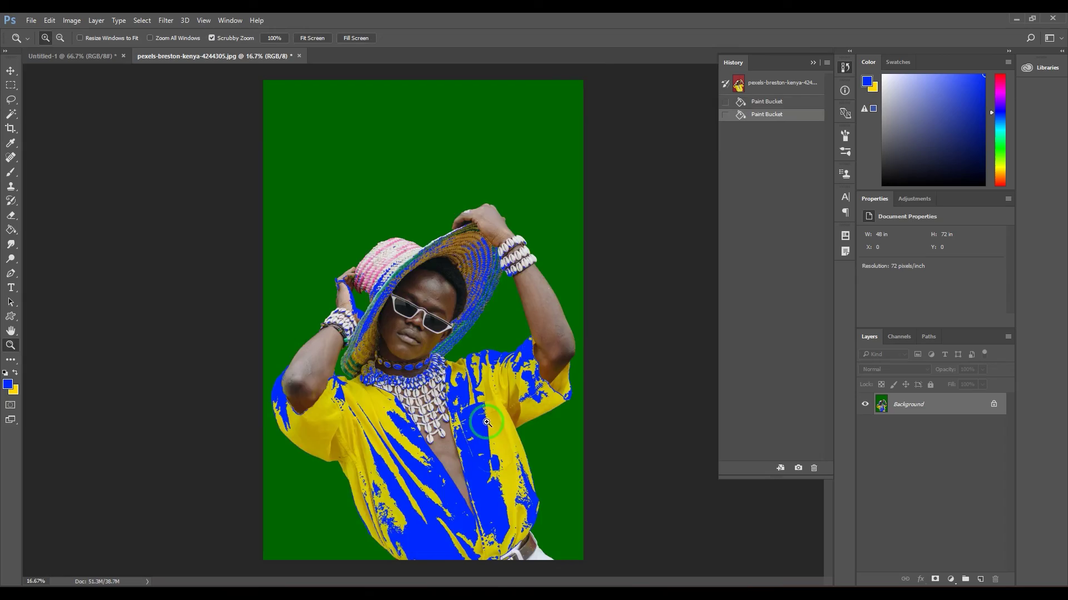
pyautogui.moveTo(477, 424)
pyautogui.mouseDown()
pyautogui.moveTo(573, 475)
pyautogui.moveTo(477, 405)
pyautogui.moveTo(543, 441)
pyautogui.moveTo(477, 362)
pyautogui.moveTo(593, 441)
pyautogui.moveTo(507, 279)
pyautogui.mouseUp()
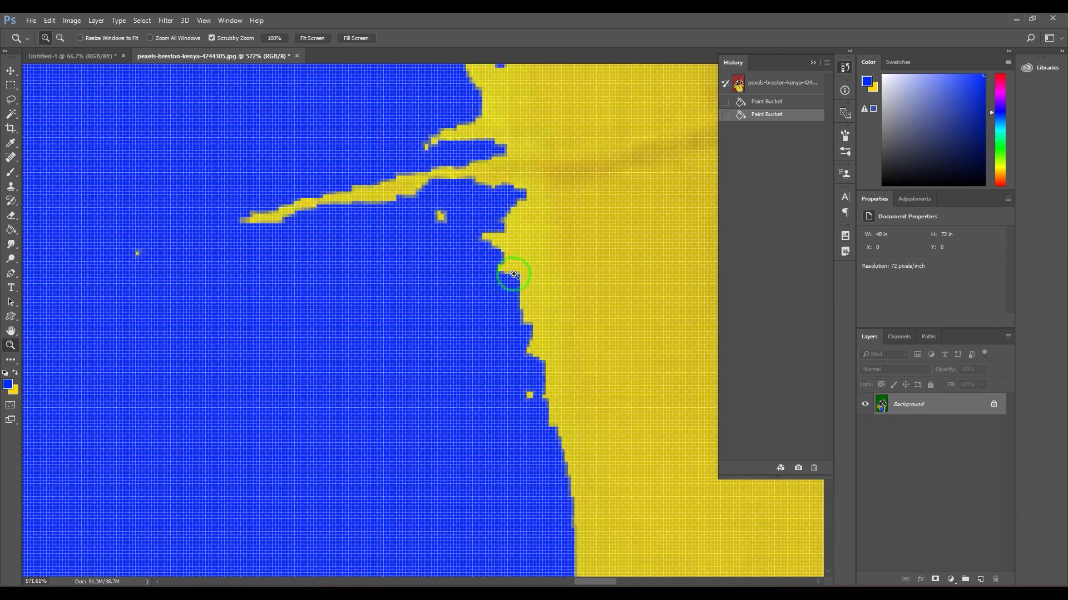
pyautogui.hotkey('ctrl', 'z')
pyautogui.press('g')
pyautogui.click(406, 283)
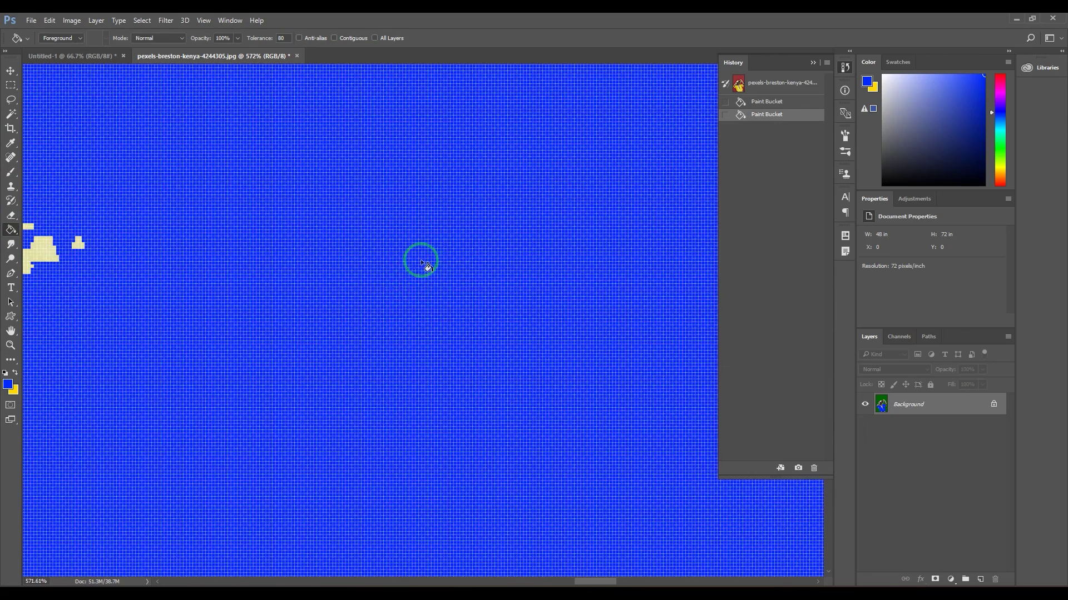
pyautogui.moveTo(293, 260); pyautogui.dragTo(32, 343)
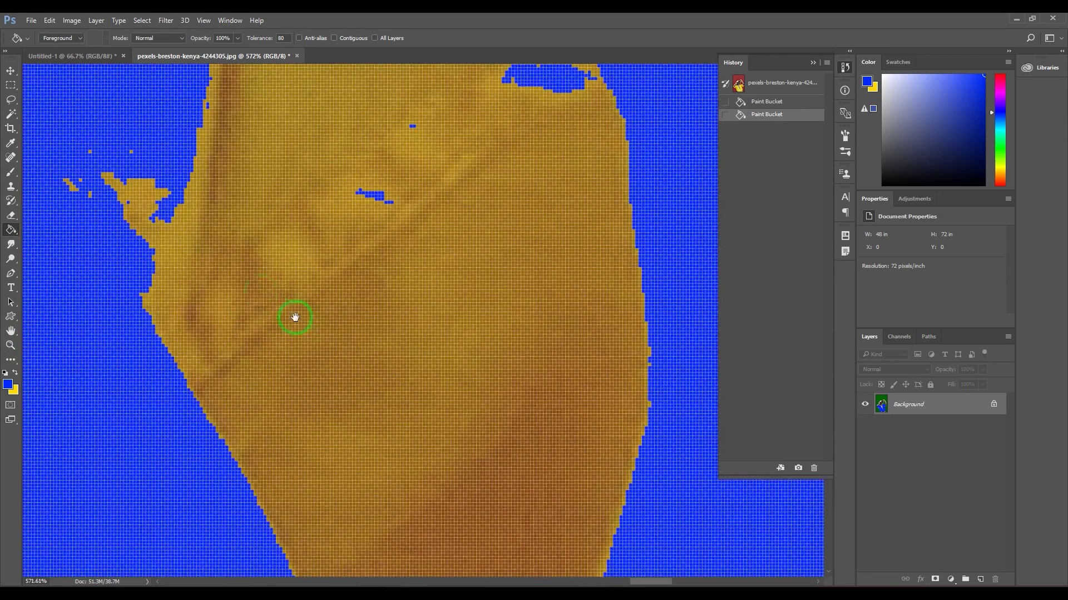
pyautogui.click(214, 231)
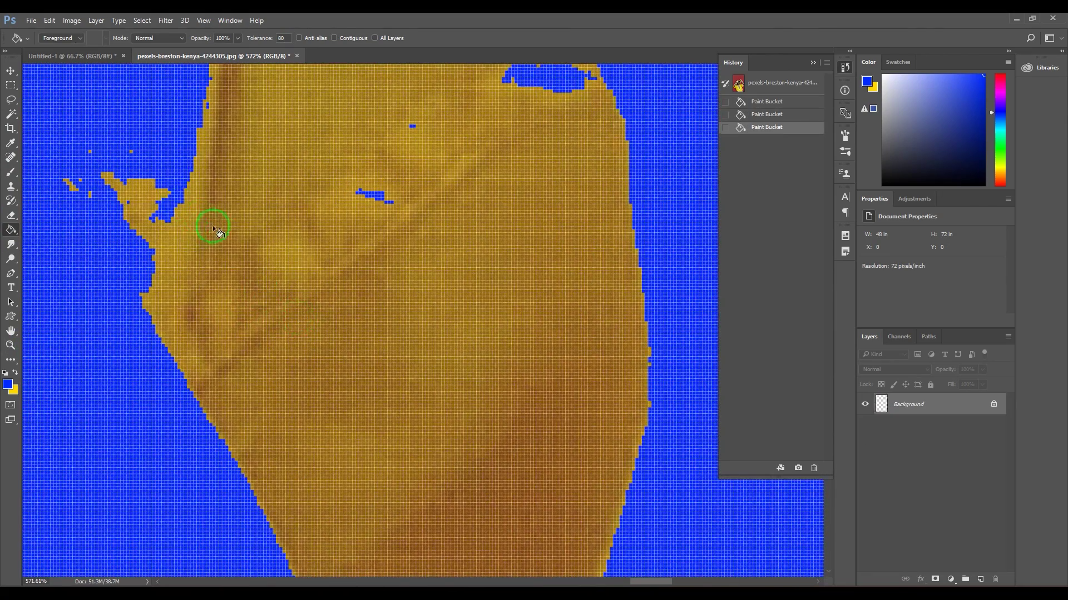
pyautogui.hotkey('ctrl', 'z')
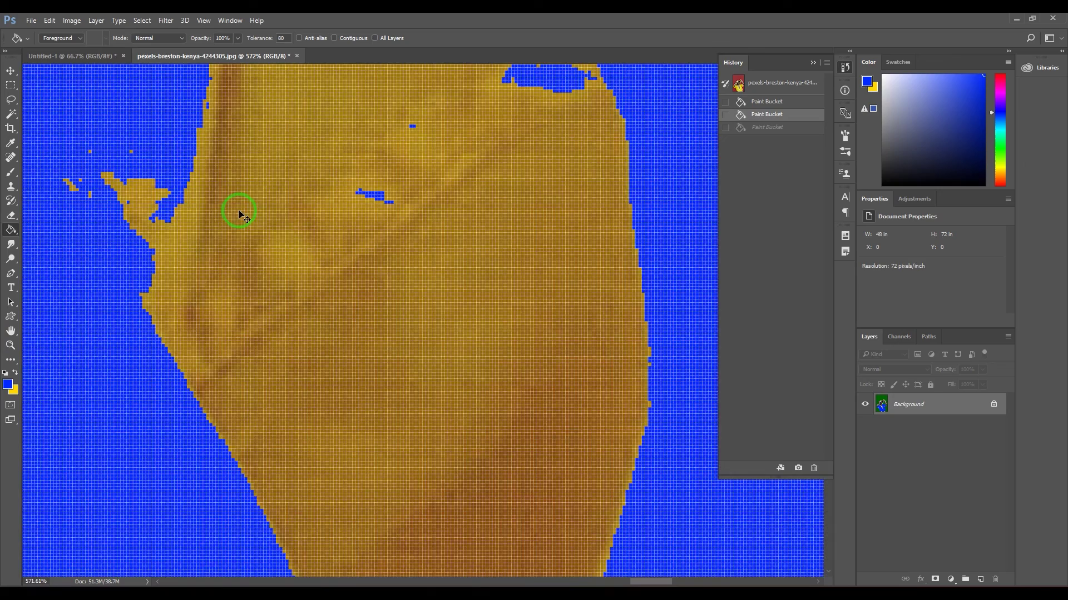
# Zoom closely on the small yellow blob and enable Anti-alias for the Paint Bucket
pyautogui.scroll(-1, 239, 214)
pyautogui.scroll(-3, 239, 214)
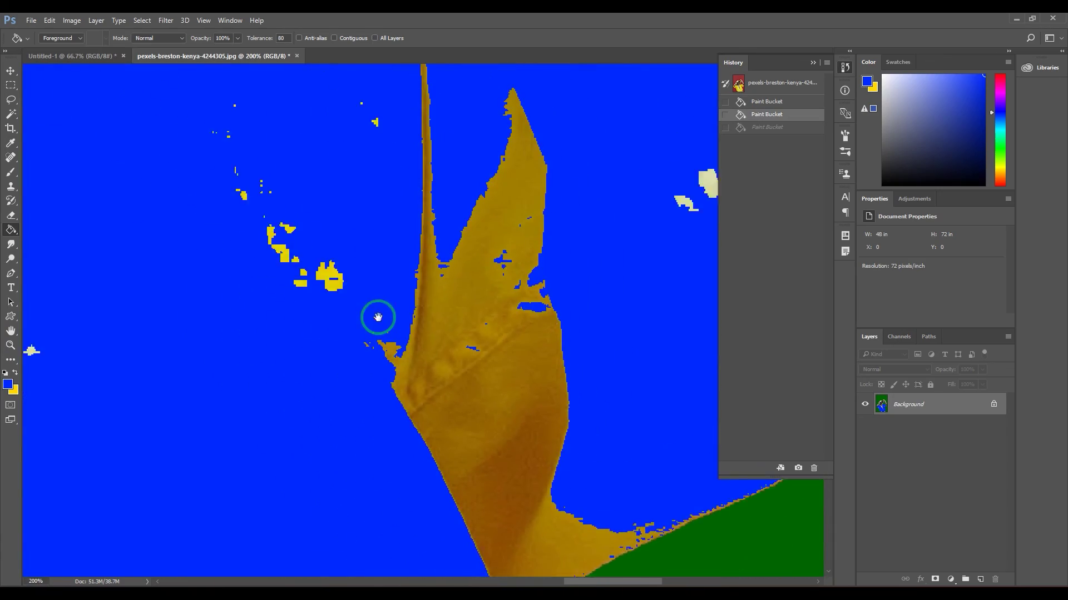
pyautogui.press('z')
pyautogui.moveTo(380, 281); pyautogui.dragTo(238, 306)
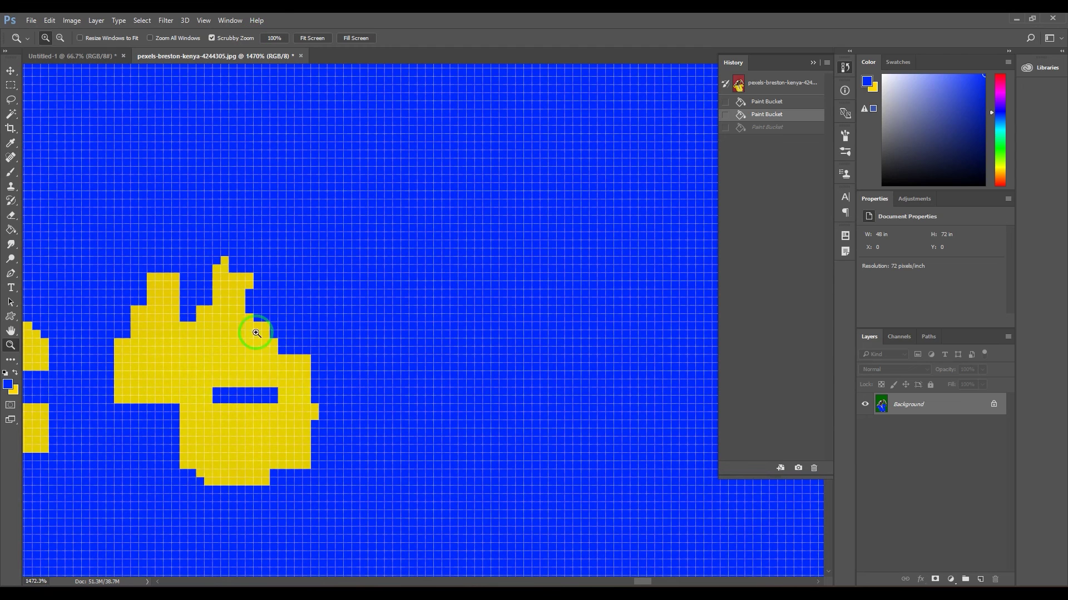
pyautogui.click(10, 229)
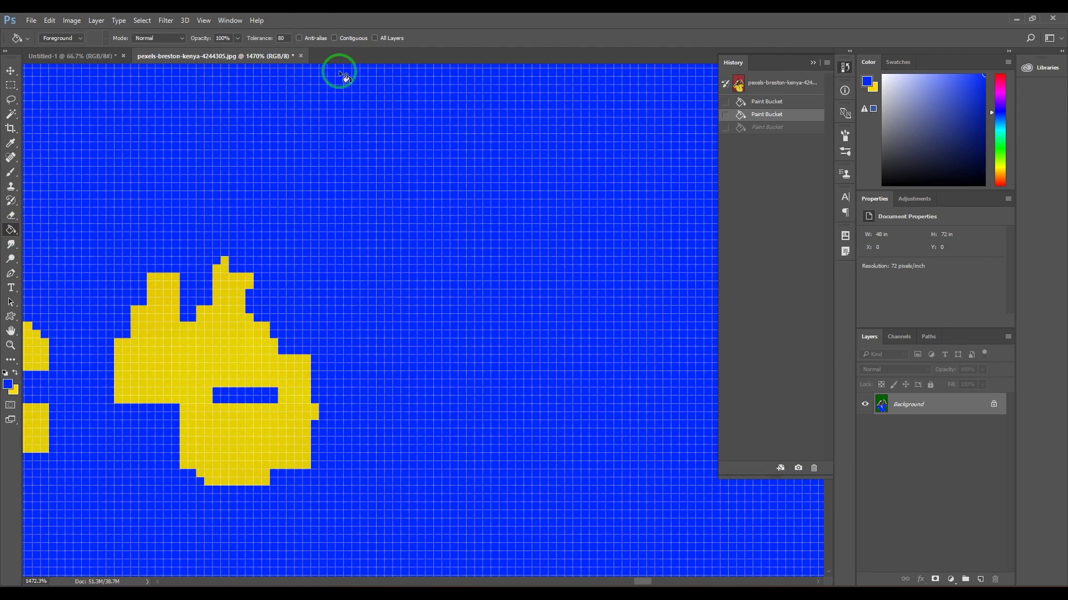
pyautogui.click(315, 37)
# Step back to the first Paint Bucket fill and zoom out to frame the figure
pyautogui.hotkey('ctrl', 'alt', 'z')
pyautogui.hotkey('ctrl', '-')
pyautogui.hotkey('ctrl', '-')
pyautogui.hotkey('ctrl', '-')
pyautogui.hotkey('ctrl', '-')
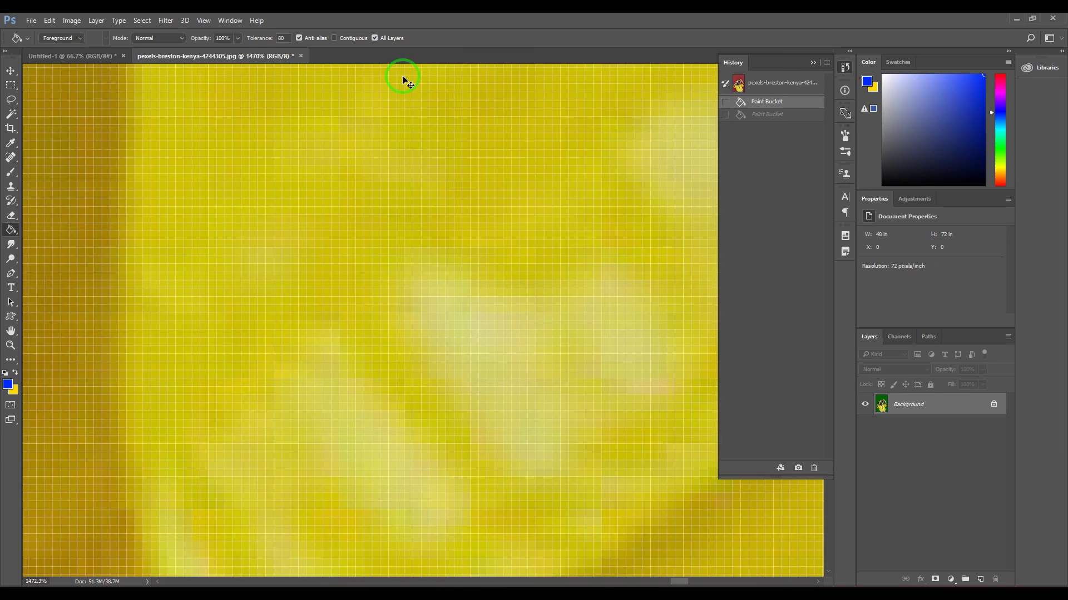
pyautogui.hotkey('ctrl', '-')
pyautogui.hotkey('ctrl', '-')
pyautogui.hotkey('ctrl', '-')
pyautogui.hotkey('ctrl', '-')
pyautogui.hotkey('ctrl', '-')
pyautogui.hotkey('ctrl', '-')
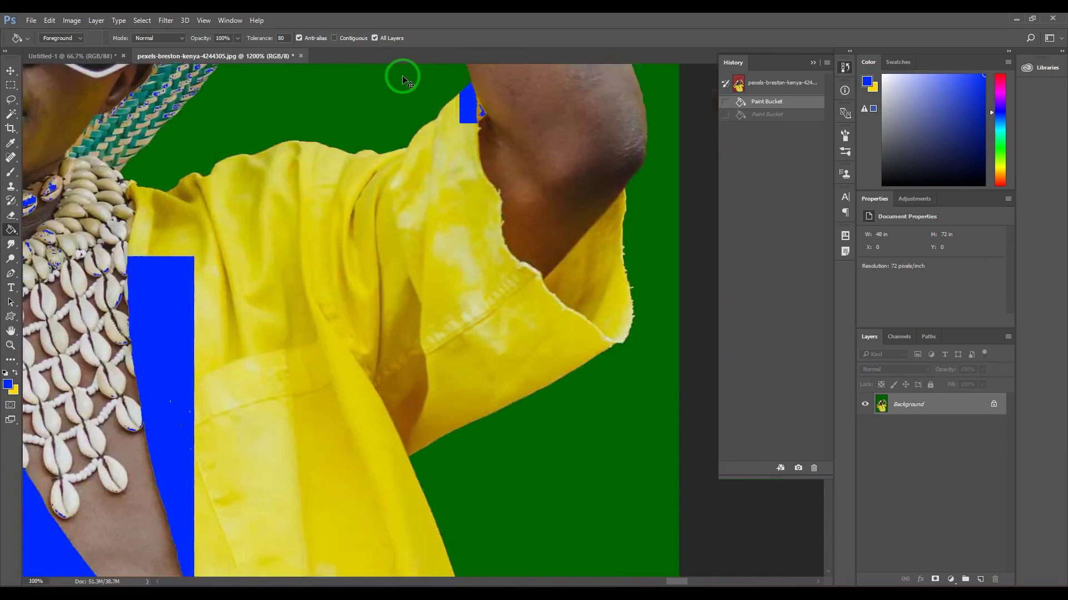
pyautogui.hotkey('ctrl', '-')
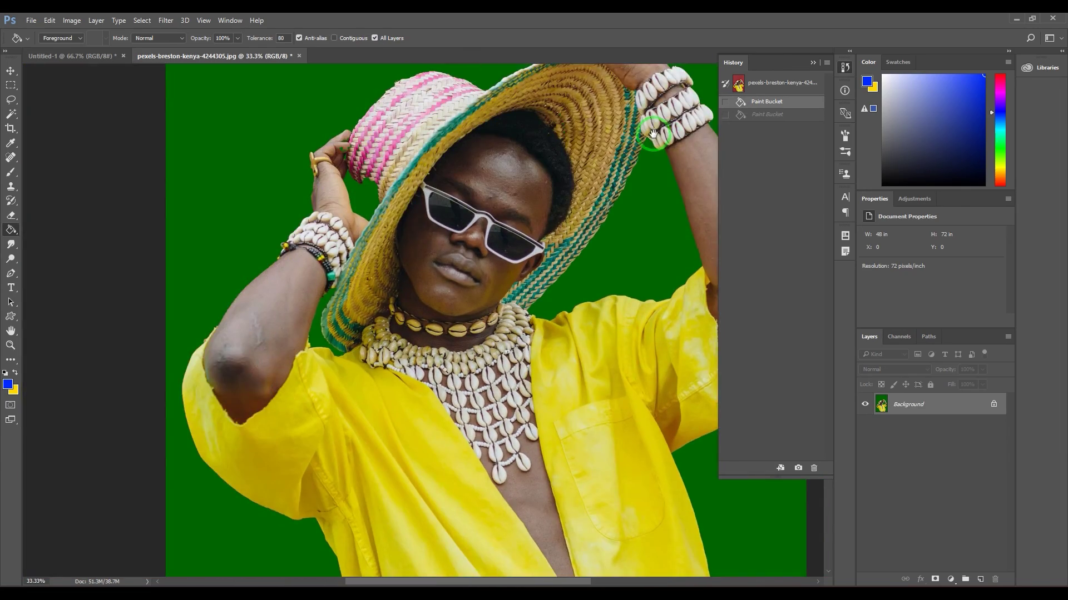